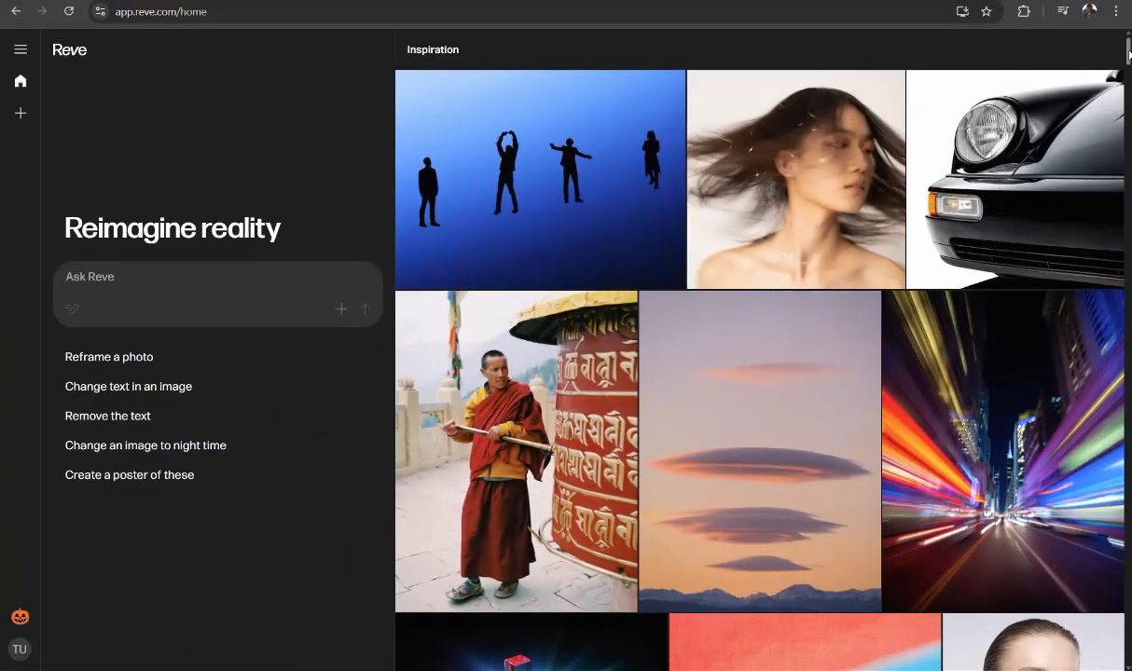
Browse the sample images in the Inspiration gallery.
left_click_drag(1128, 55, 1128, 103)
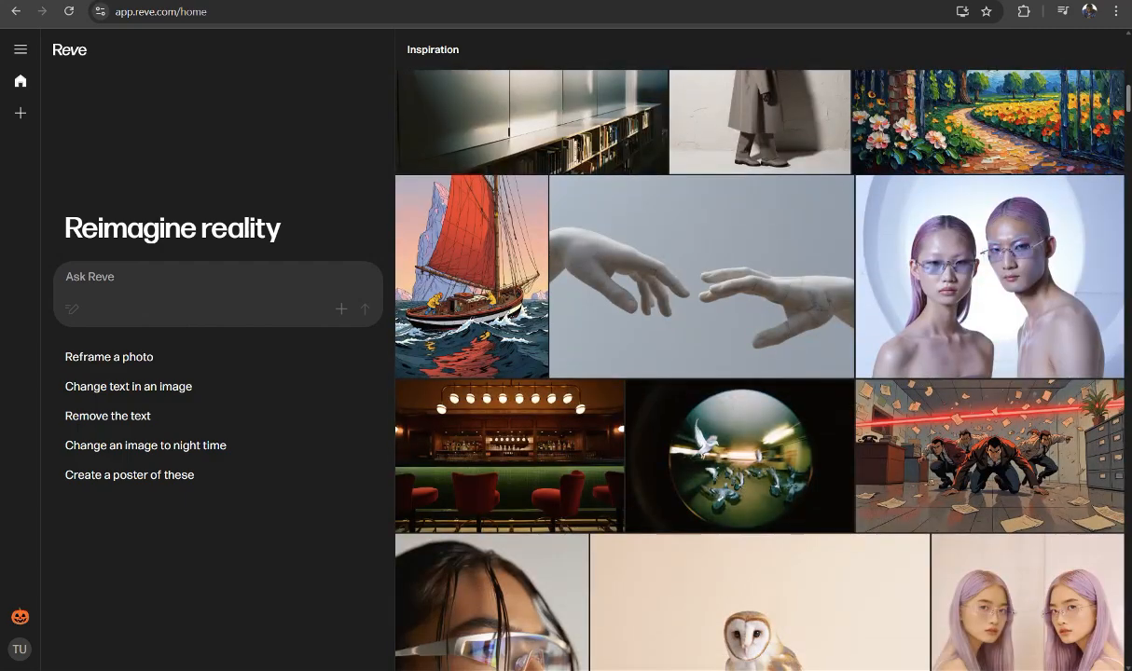
scroll(759, 369, "down", 2)
scroll(760, 369, "down", 8)
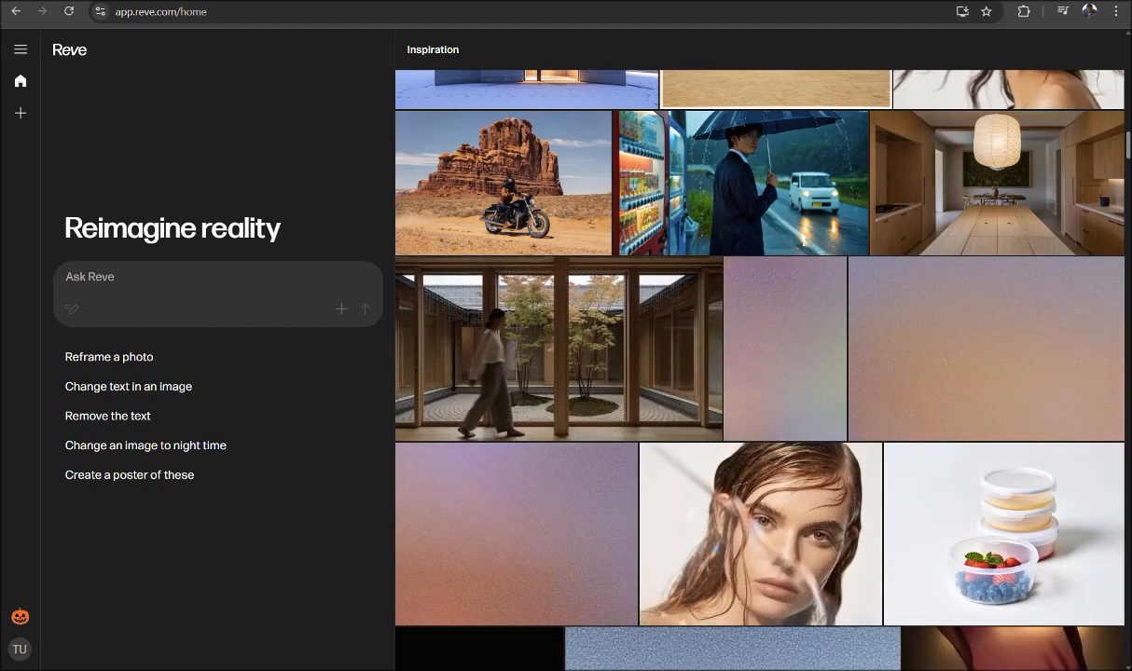
scroll(759, 369, "up", 3)
scroll(759, 369, "up", 6)
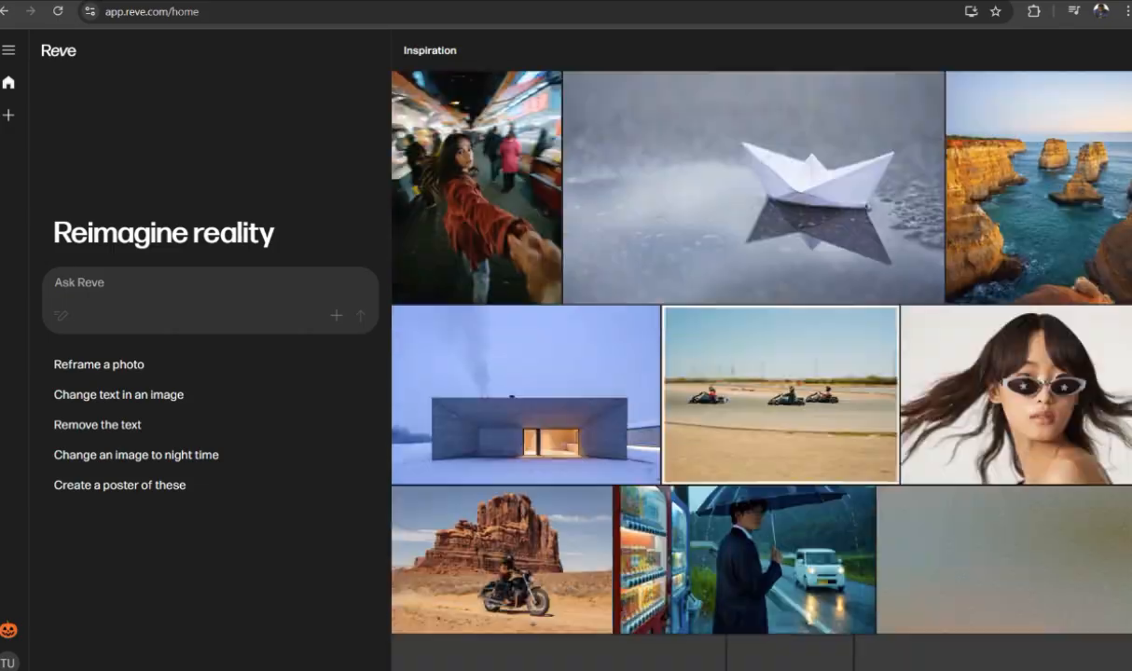
scroll(774, 392, "down", 5)
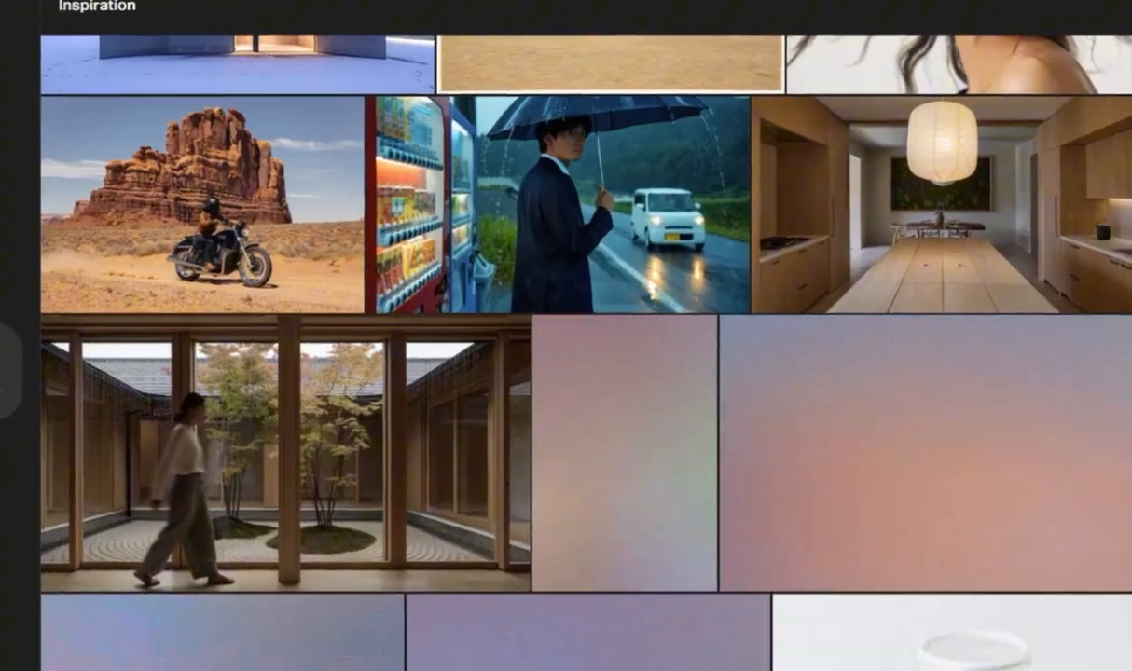
scroll(565, 373, "up", 5)
scroll(596, 448, "up", 8)
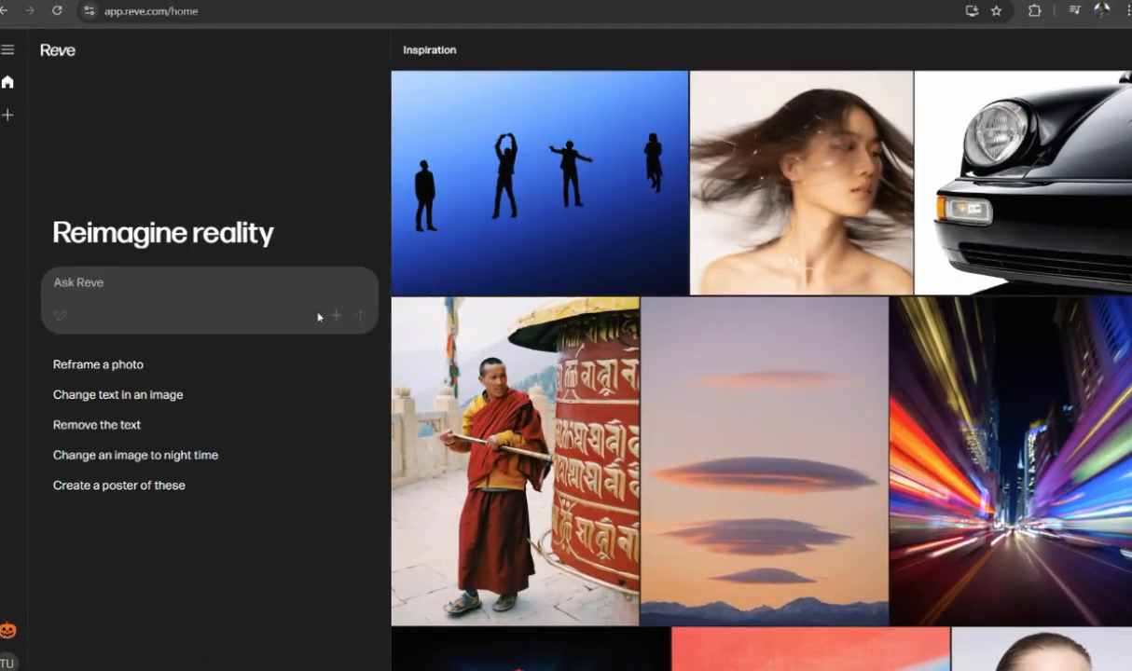
Attach the Camera Roll photo generation-3116e096-51ff-4919-bf6e-0491385b6672 of the child on the toy car to the prompt.
left_click(338, 318)
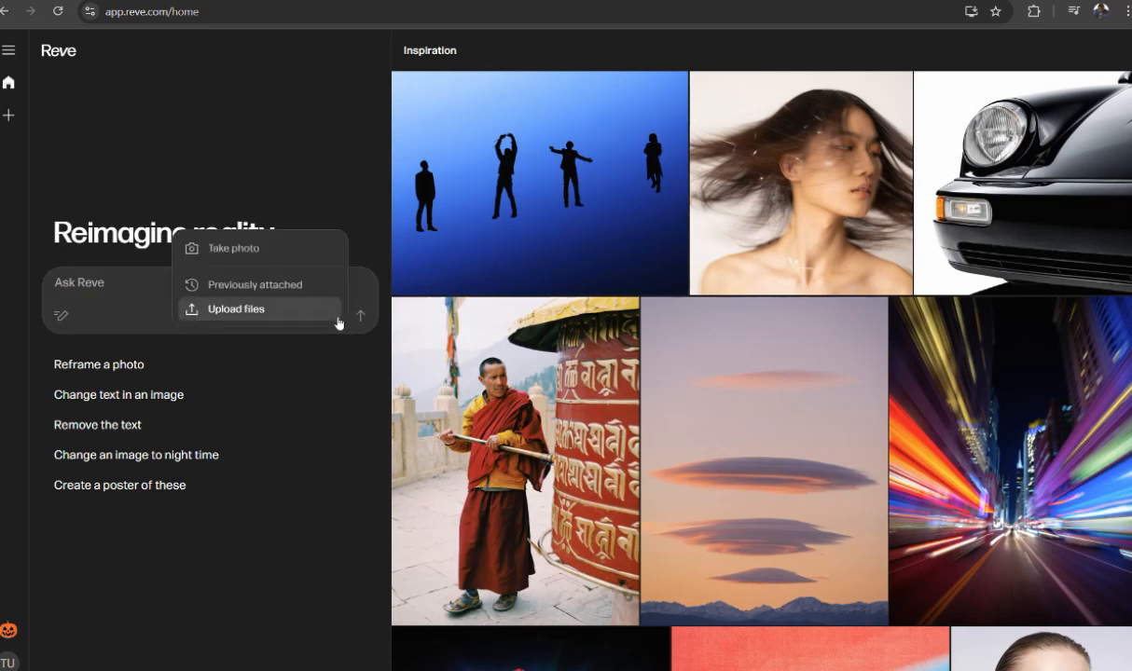
left_click(262, 321)
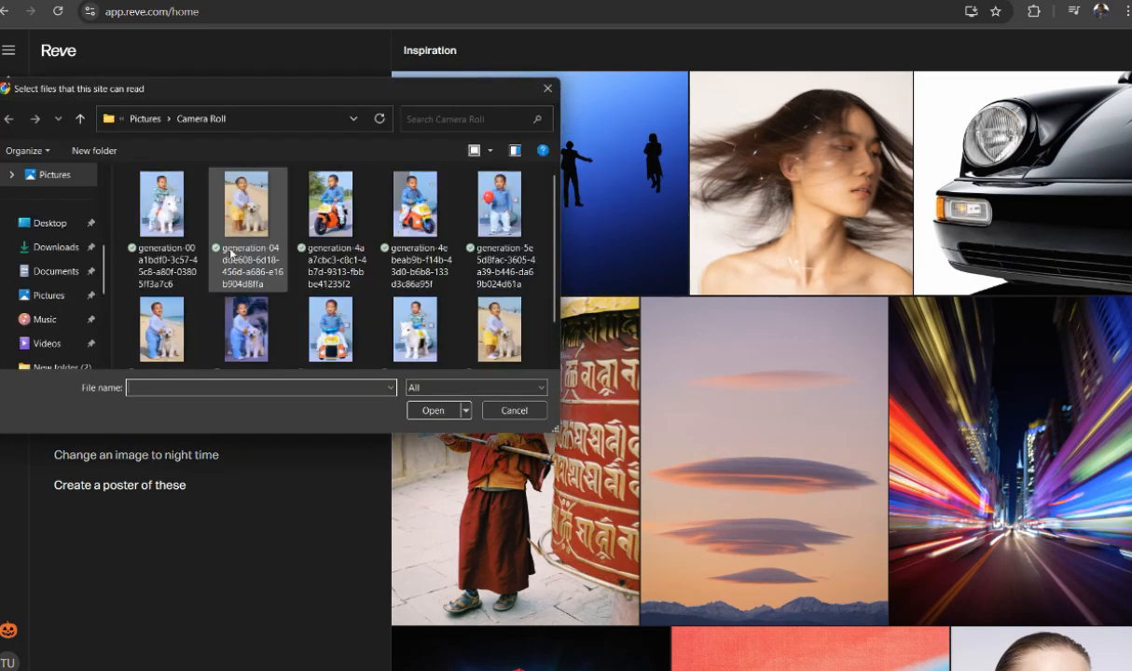
left_click(307, 322)
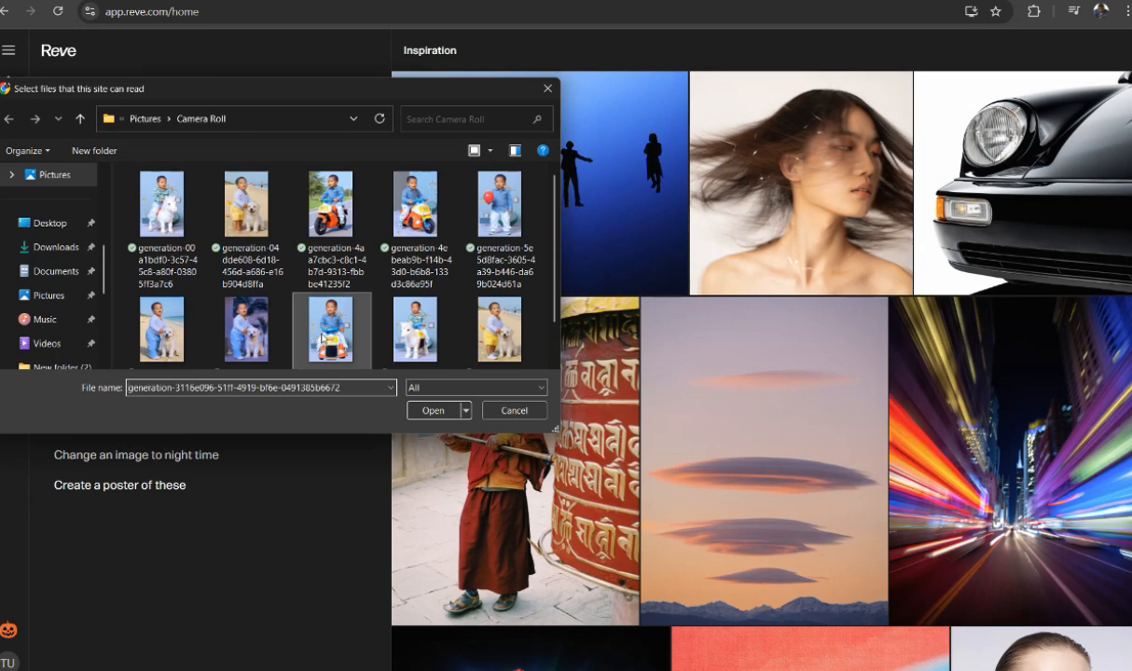
left_click(435, 411)
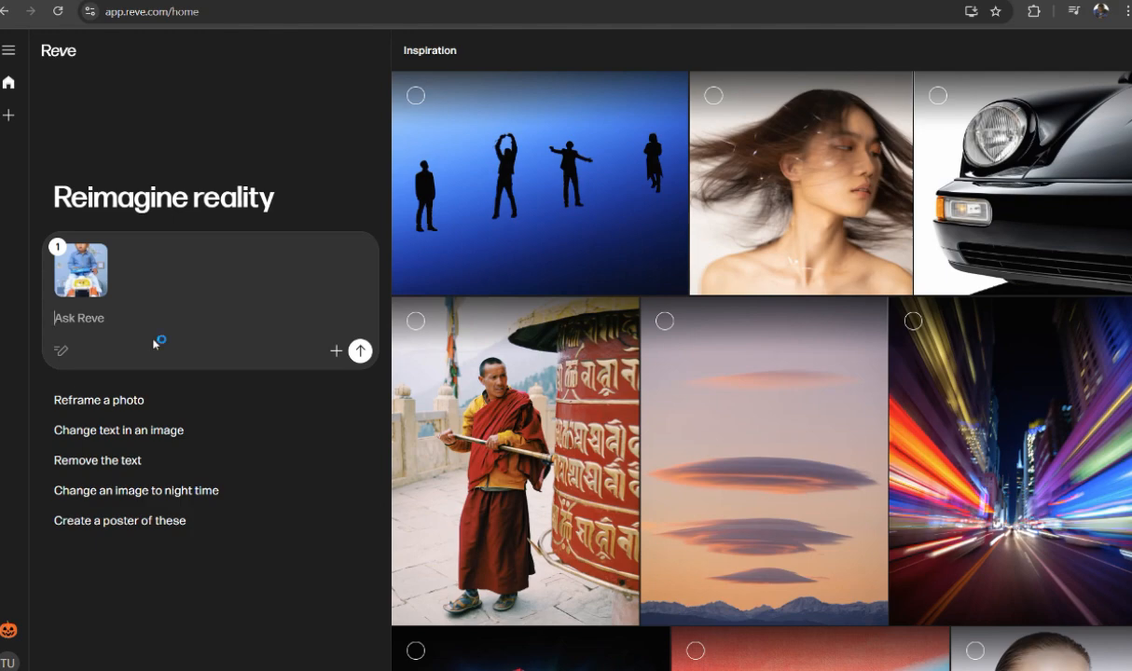
Submit the prompt "Create different poses of this shot with emotions" for the attached photo.
type("Create differ")
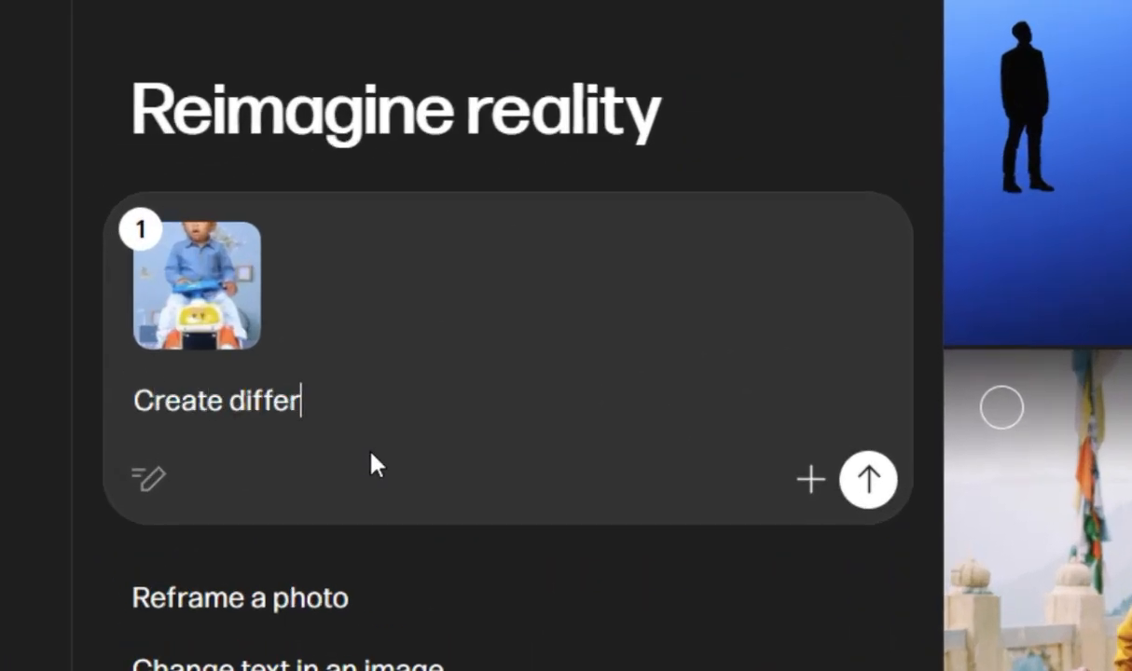
type("ent poses")
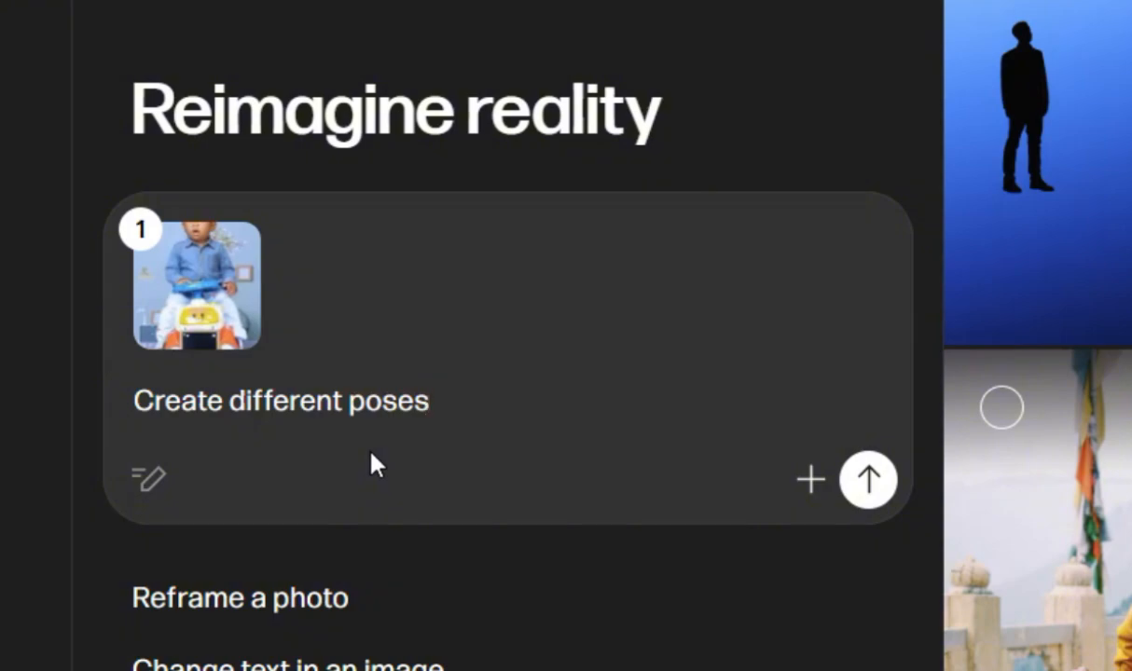
type(" of this shot wit")
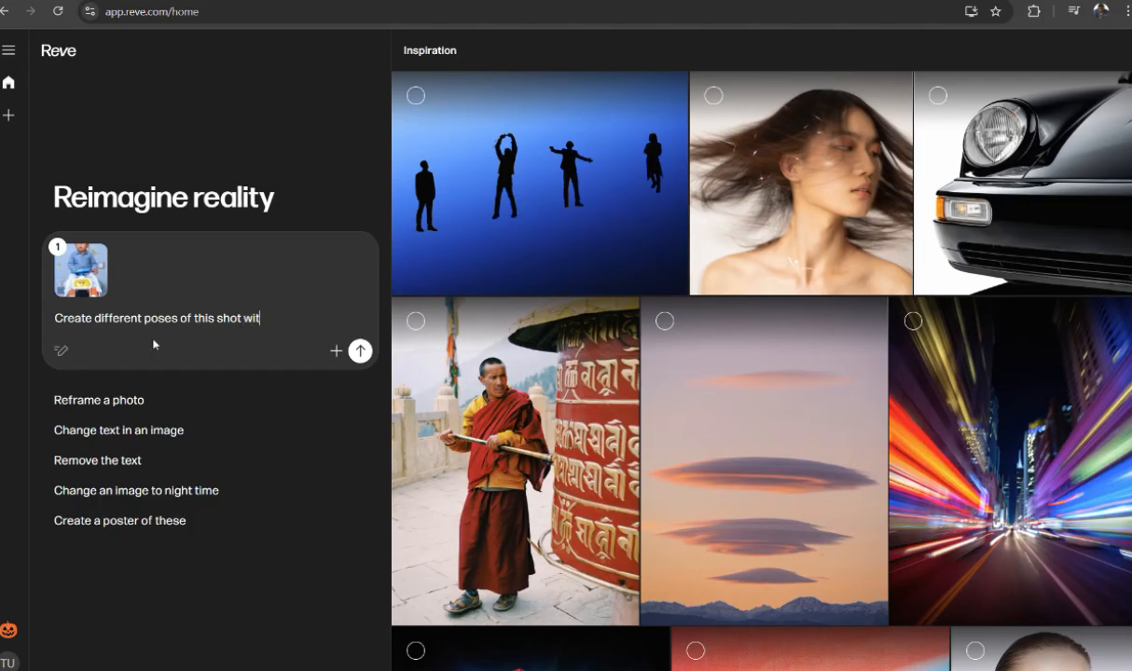
type("h emotions")
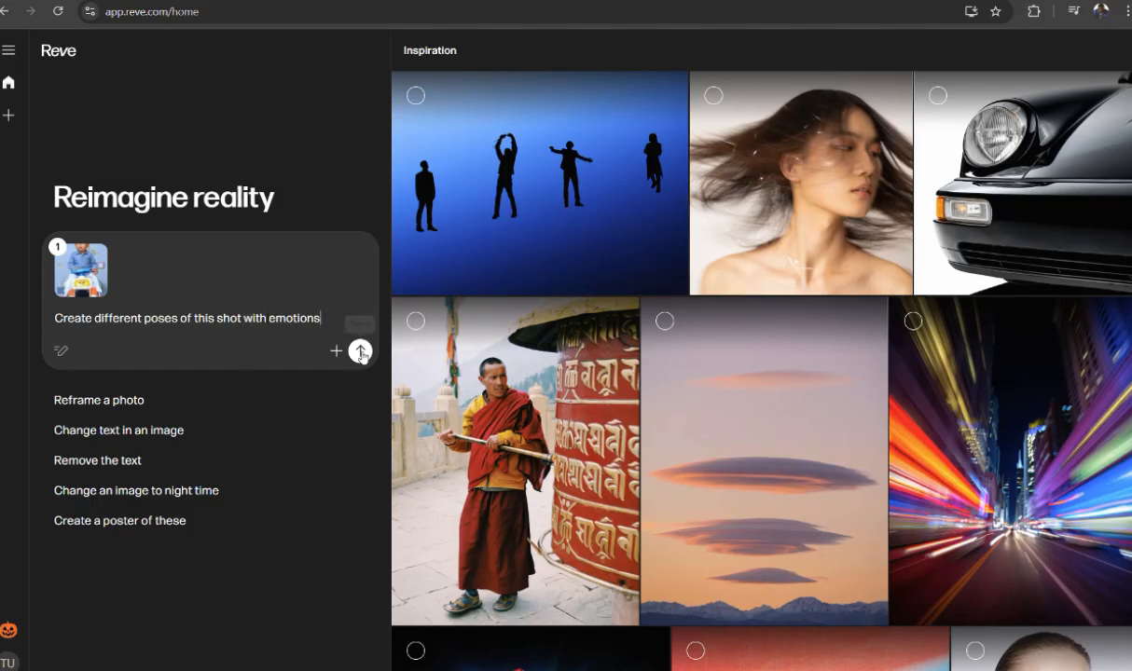
left_click(360, 350)
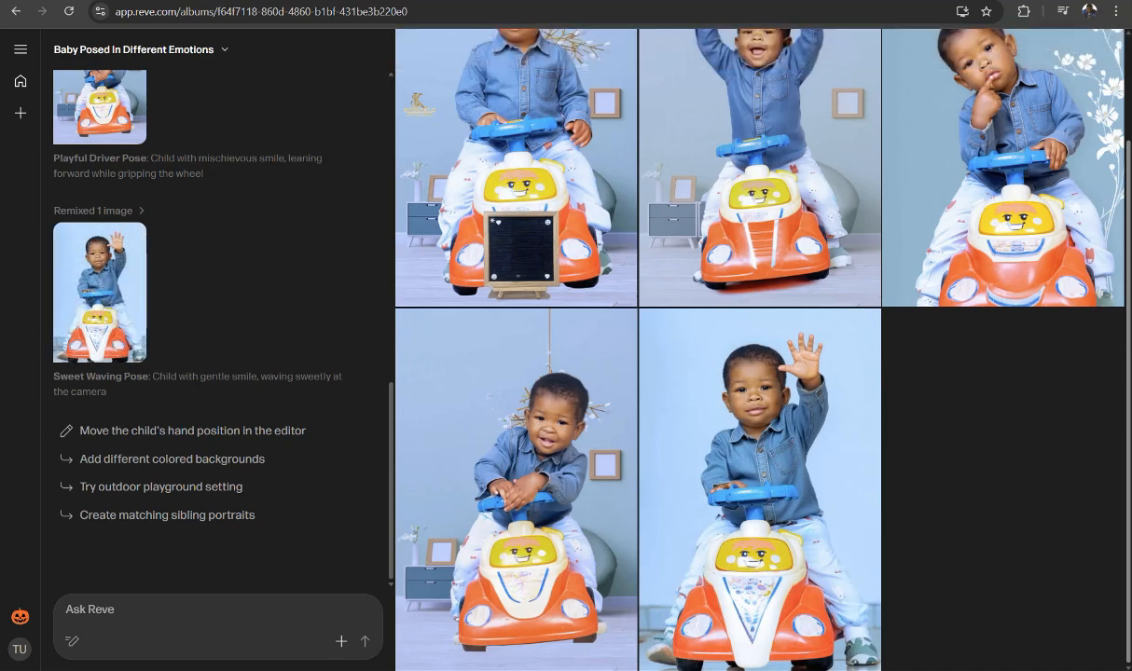
Download the Playful Driver Pose and Sweet Waving Pose images from the album.
left_click_drag(1128, 288, 1130, 209)
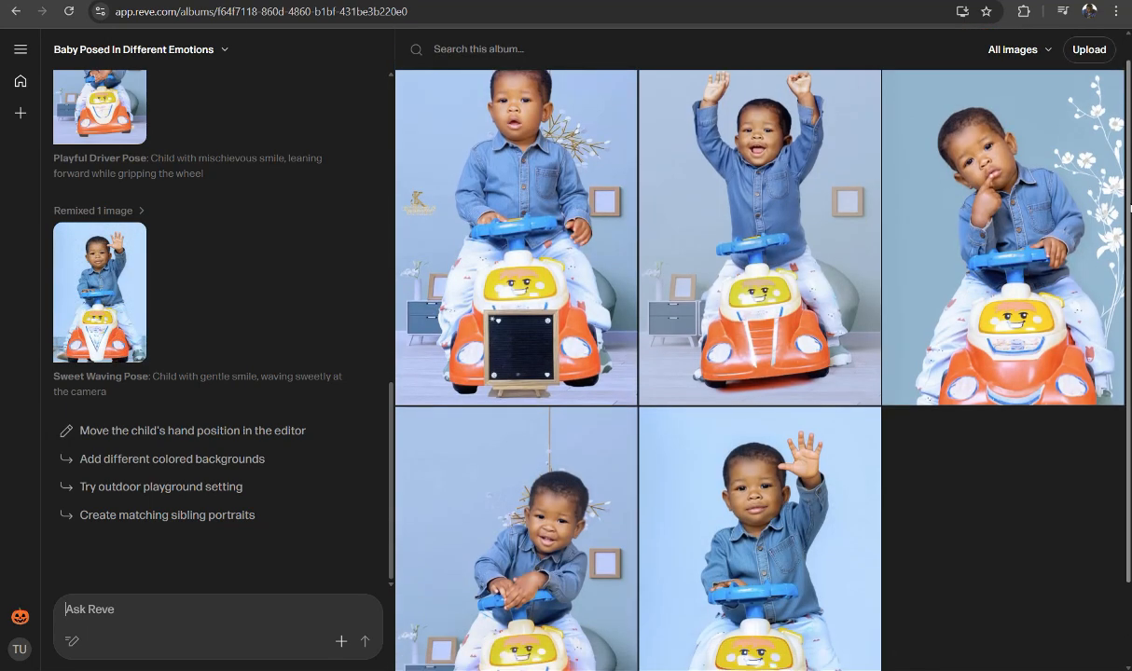
scroll(1130, 209, "down", 1)
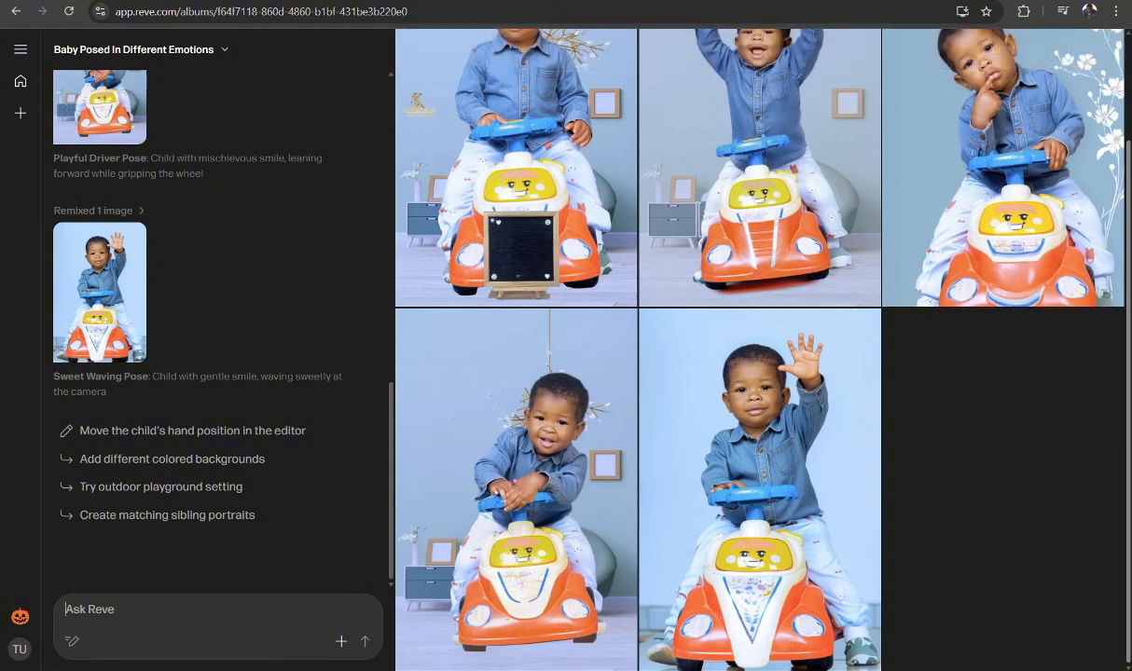
mouse_move(1128, 289)
left_mouse_down()
mouse_move(1128, 245)
mouse_move(1127, 290)
left_mouse_up()
mouse_move(499, 465)
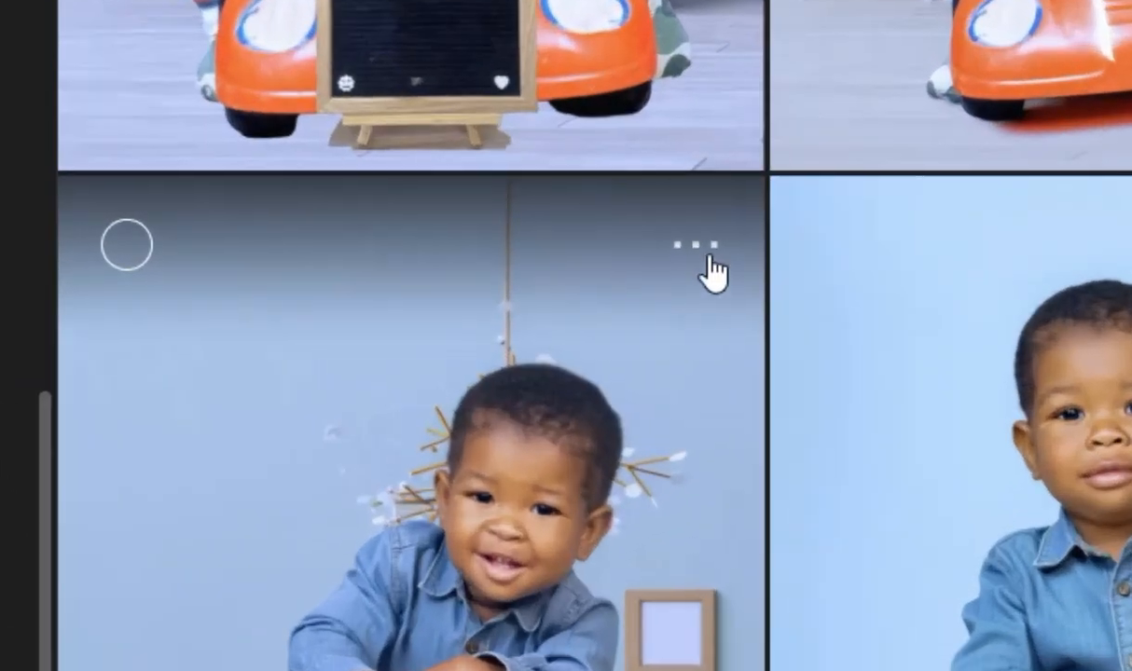
left_click(697, 250)
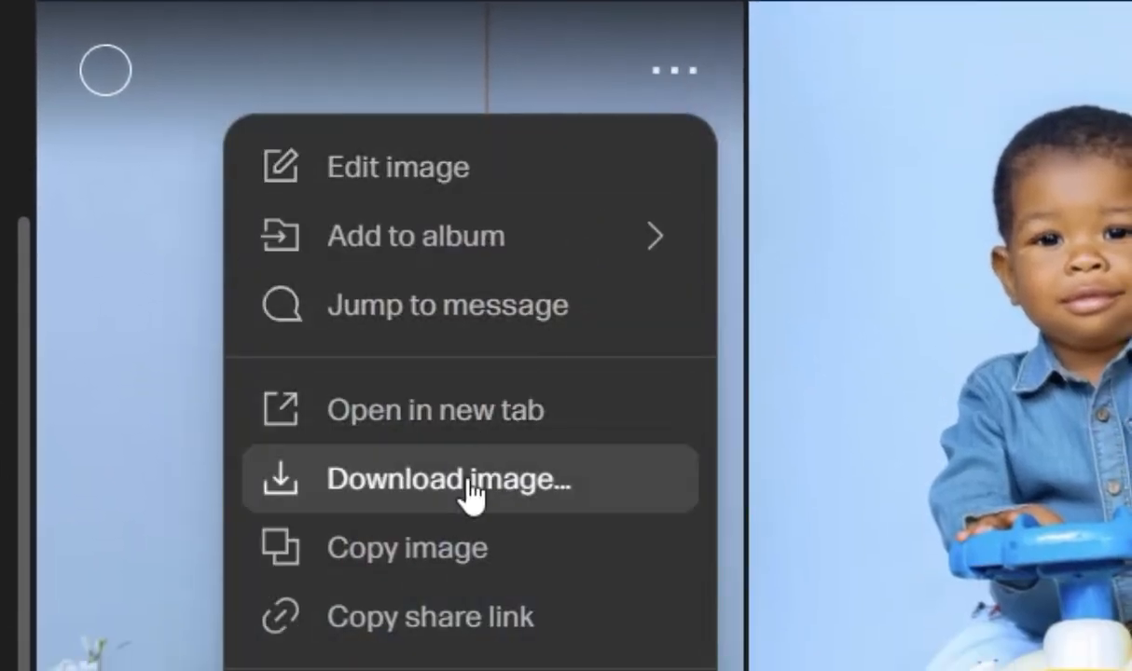
left_click(466, 479)
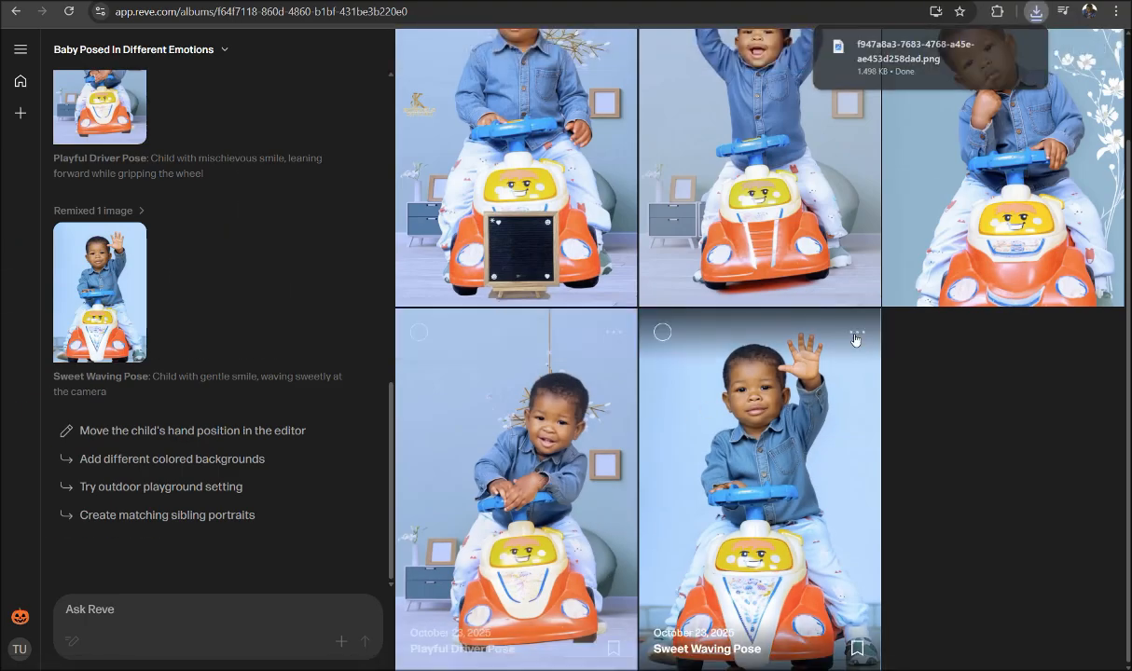
left_click(855, 335)
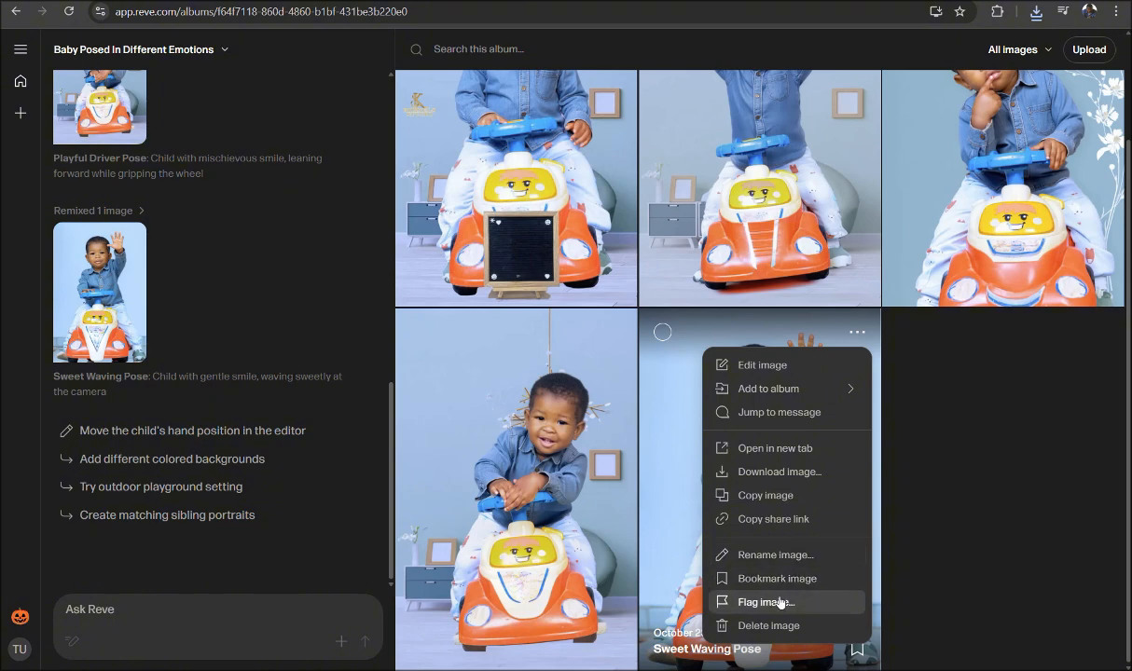
left_click(772, 471)
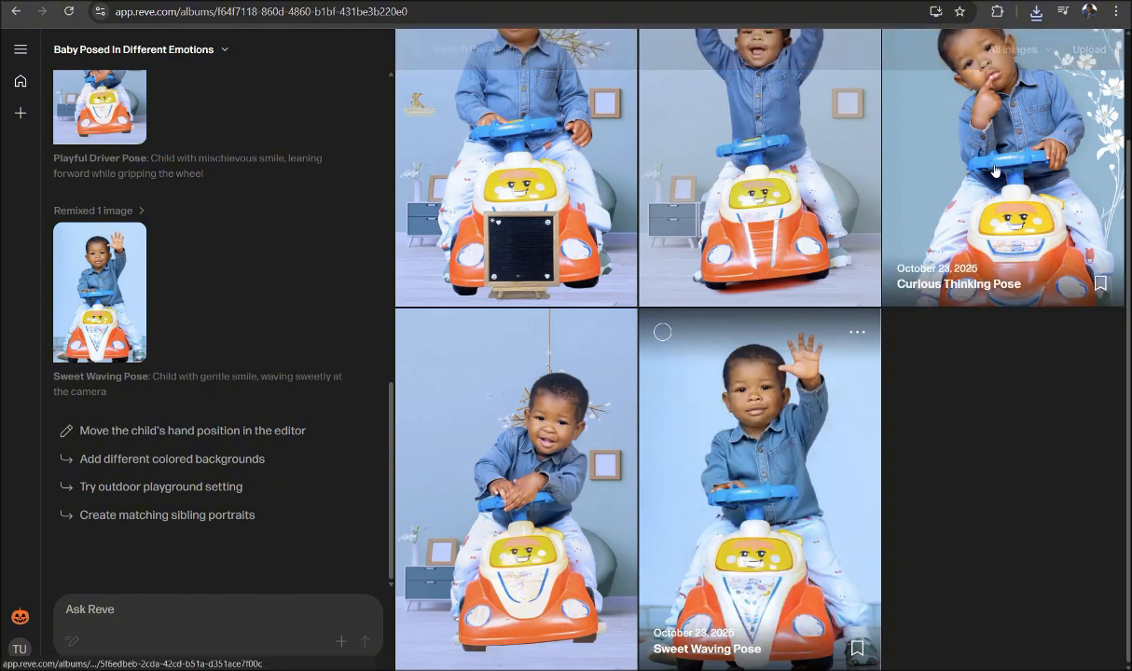
scroll(1046, 118, "up", 2)
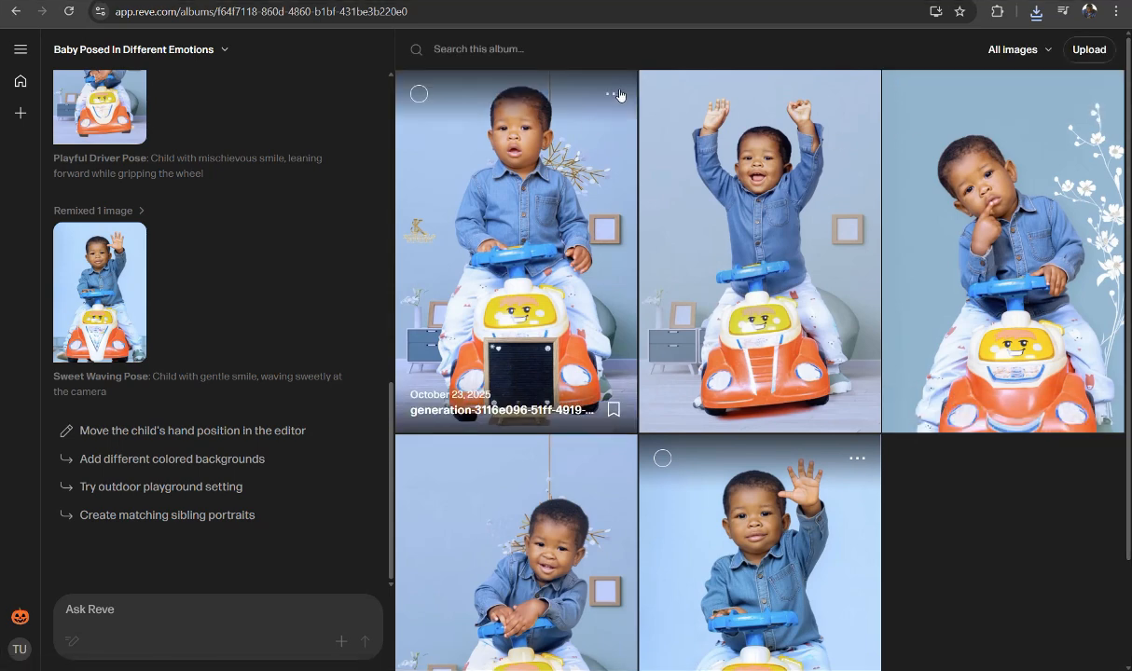
left_click(617, 95)
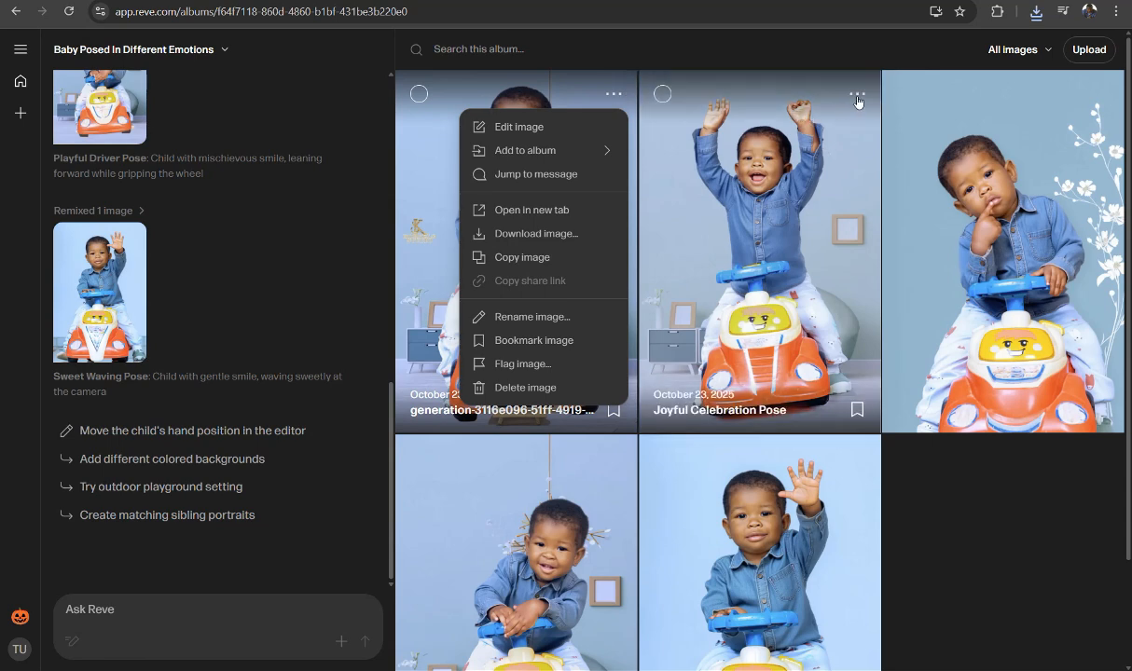
scroll(979, 491, "down", 1)
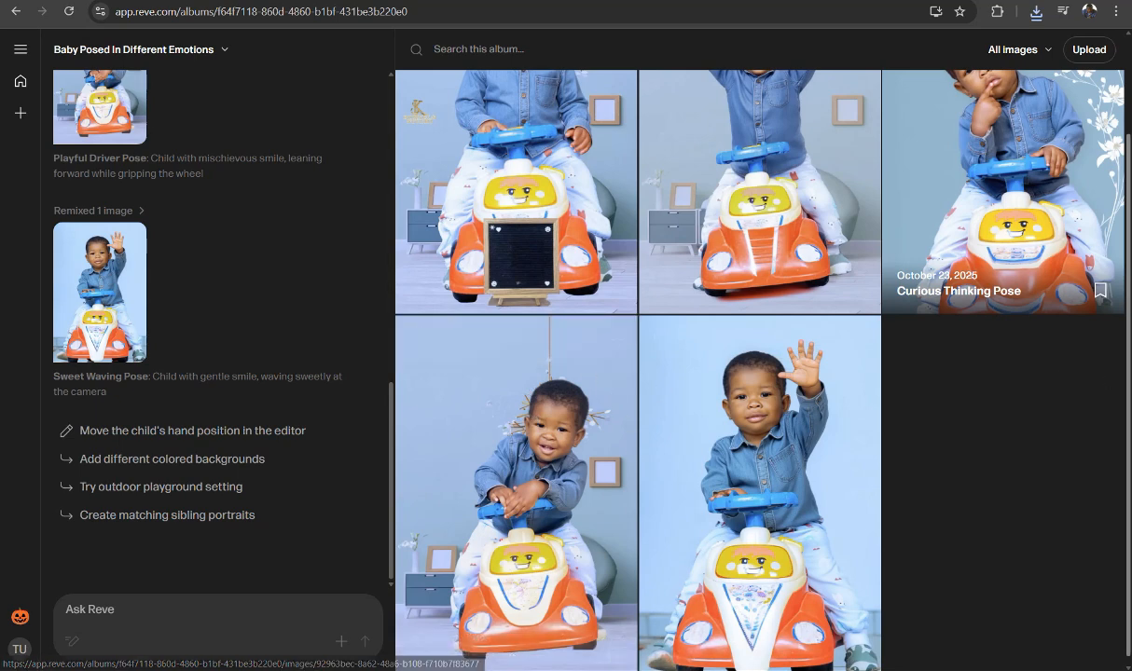
scroll(815, 230, "up", 2)
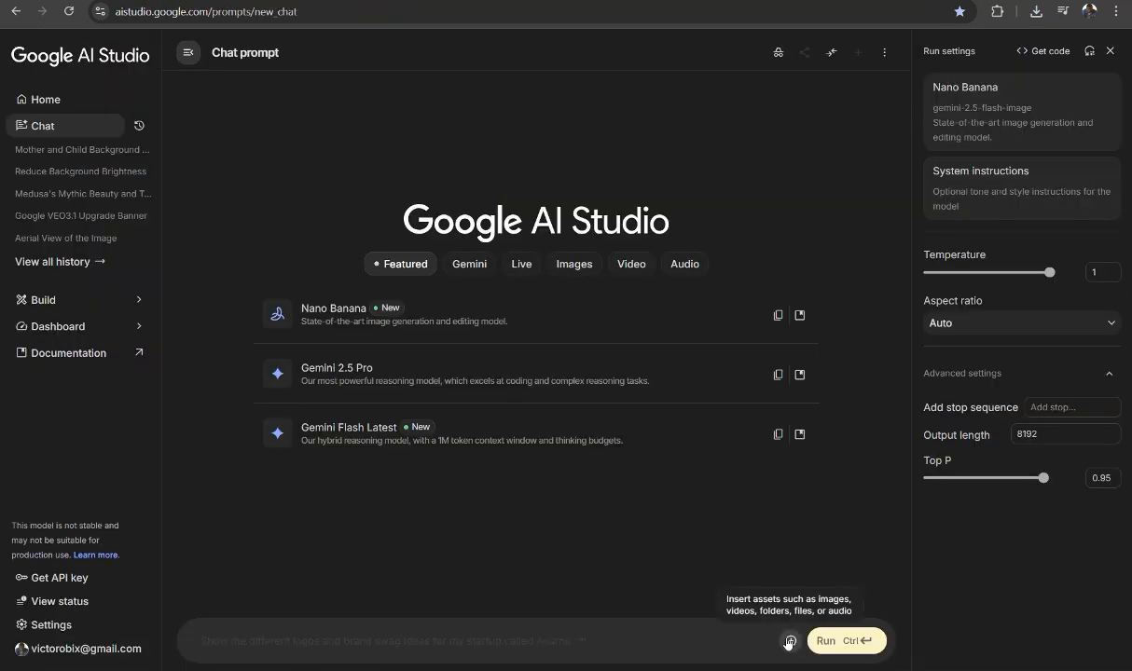
In Google AI Studio, attach the downloaded waving-pose image of the child from the Downloads folder to the Nano Banana chat prompt.
left_click(790, 640)
left_click(802, 566)
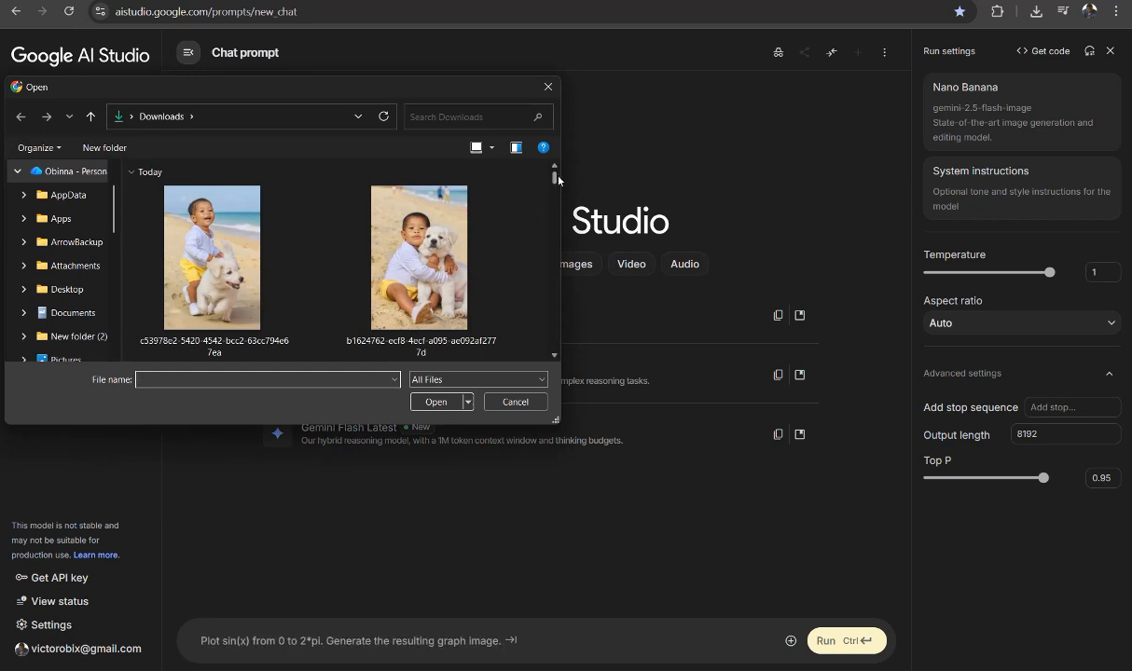
left_click_drag(556, 176, 558, 182)
scroll(556, 184, "up", 1)
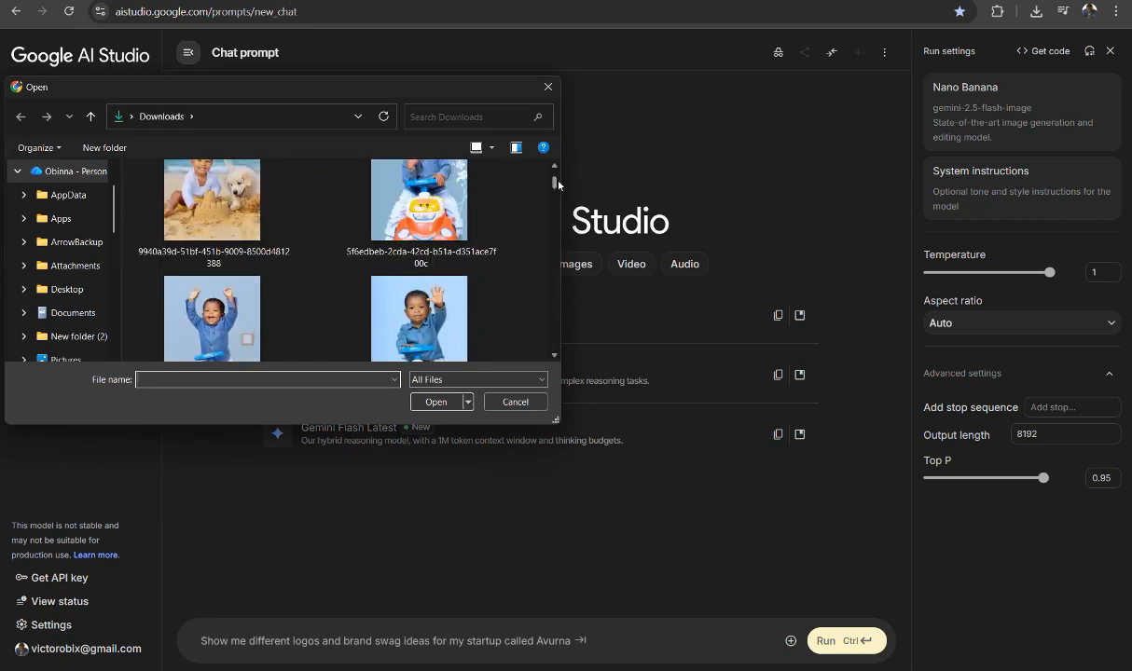
left_click(447, 312)
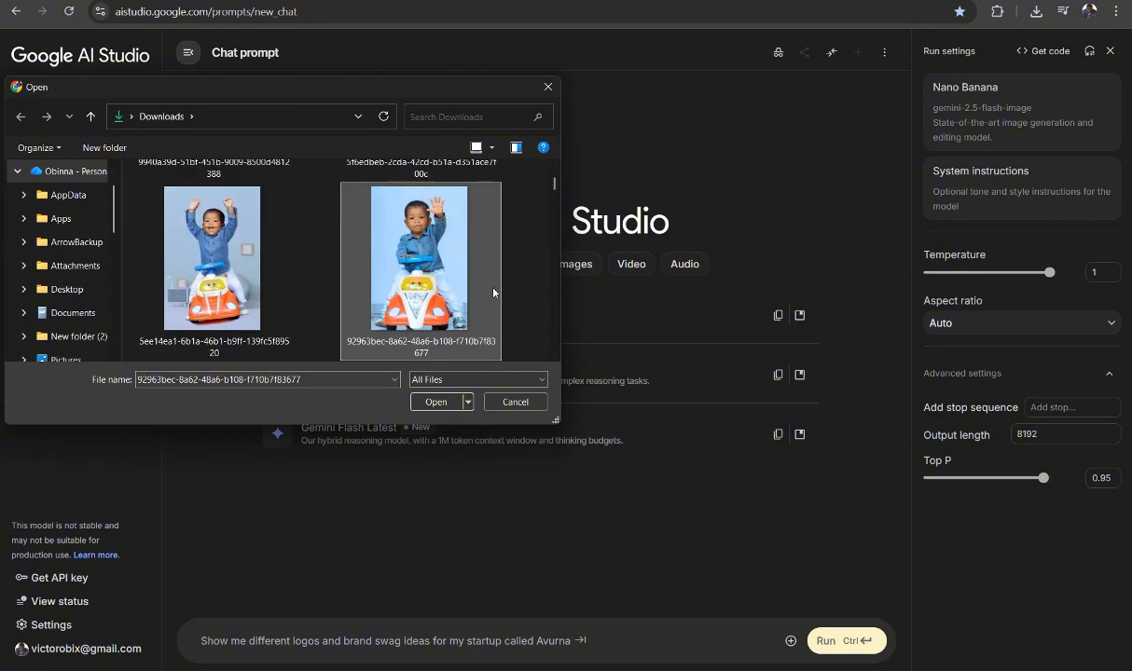
left_click(436, 405)
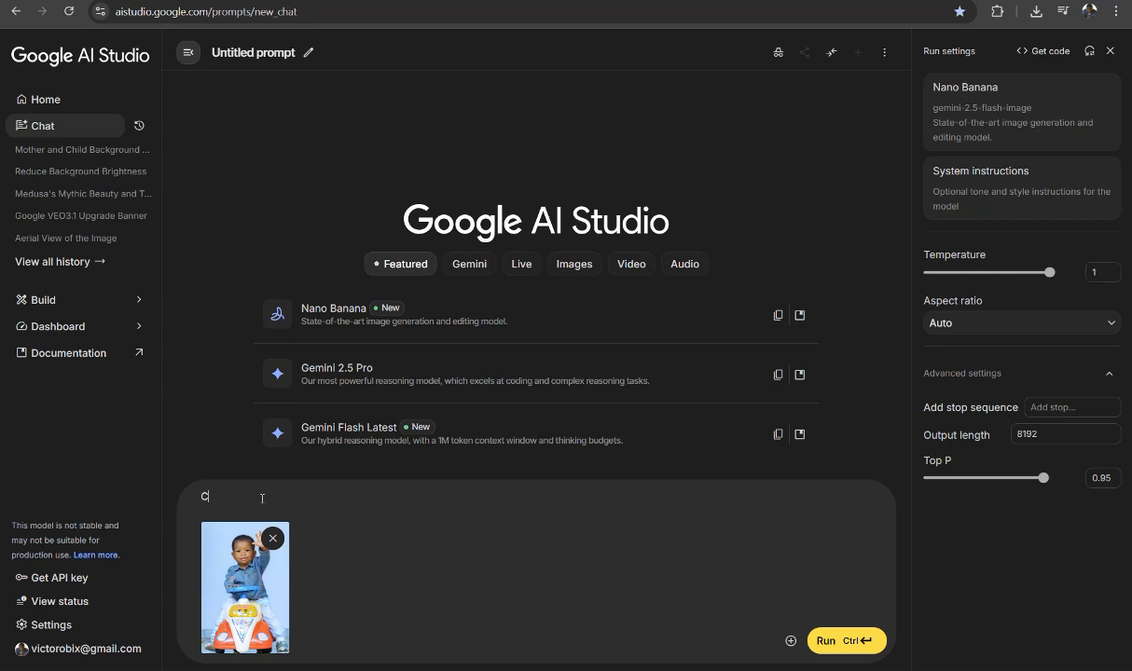
Run the prompt "Change the child's car to a beautiful modern childeren's car" and inspect the generated image enlarged.
type("Change the")
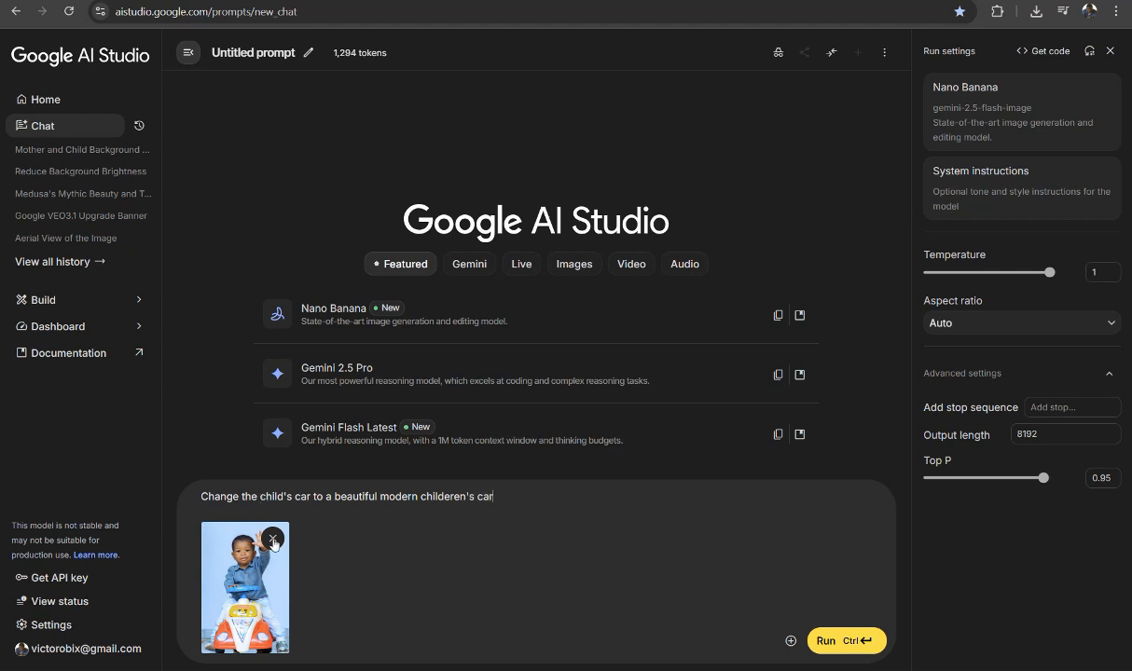
left_click(859, 642)
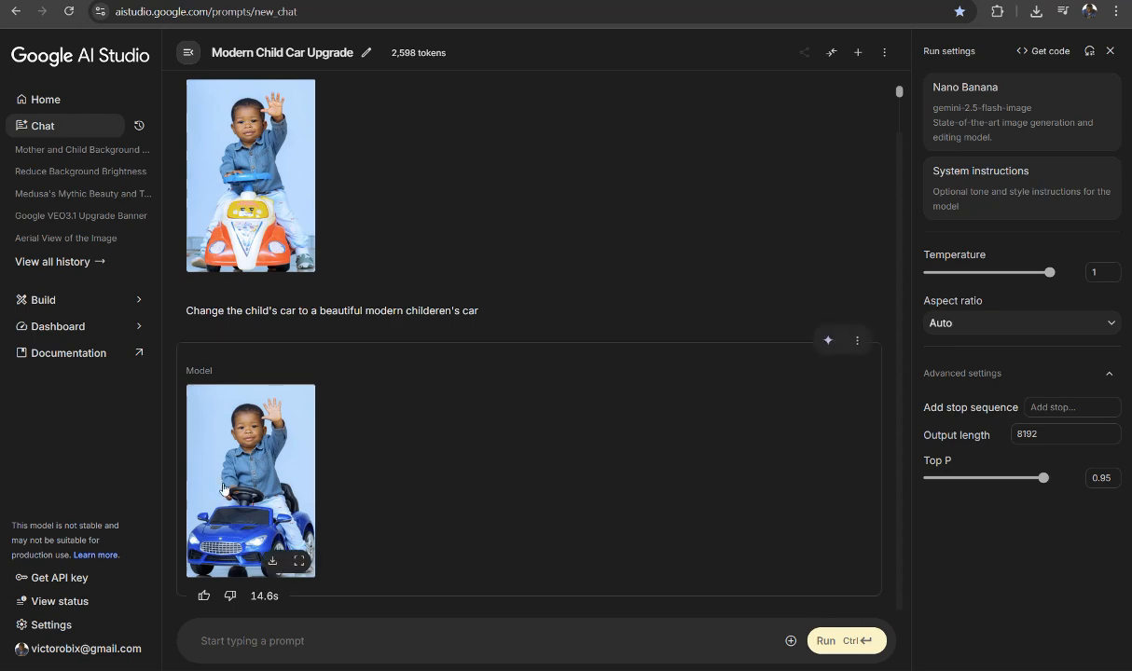
left_click(214, 466)
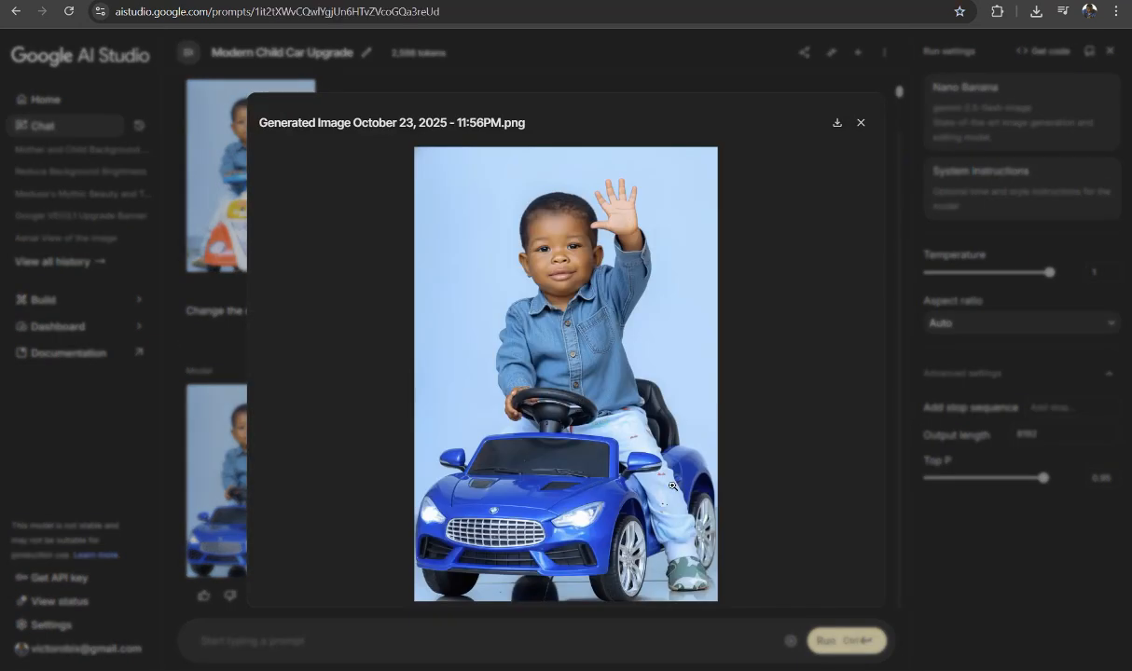
left_click(859, 121)
Run the prompt "Mount him on a white pony" and inspect the generated image enlarged.
type("Mou")
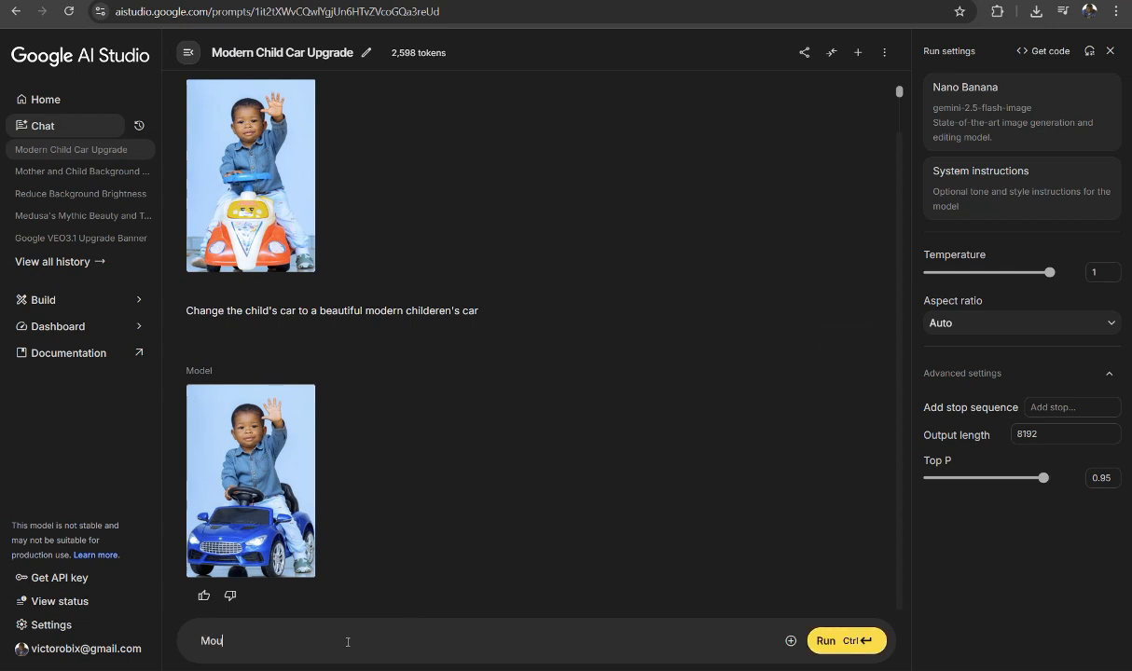
type("nt him on a ponny")
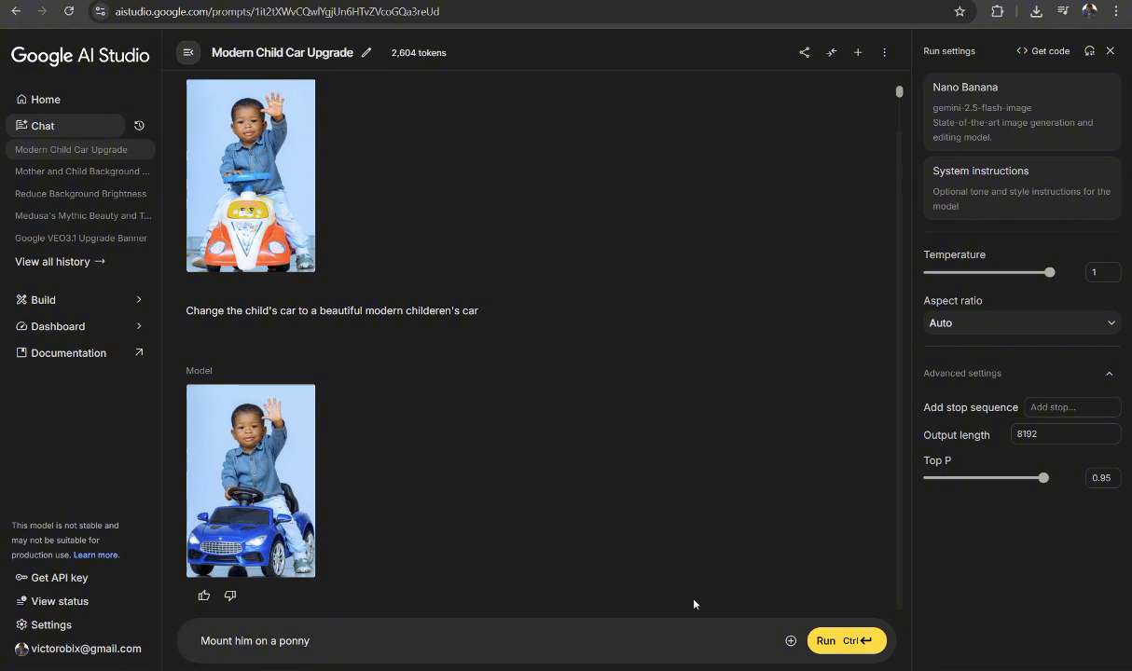
key("BackSpace")
key("BackSpace")
key("BackSpace")
key("BackSpace")
key("BackSpace")
type("white pony")
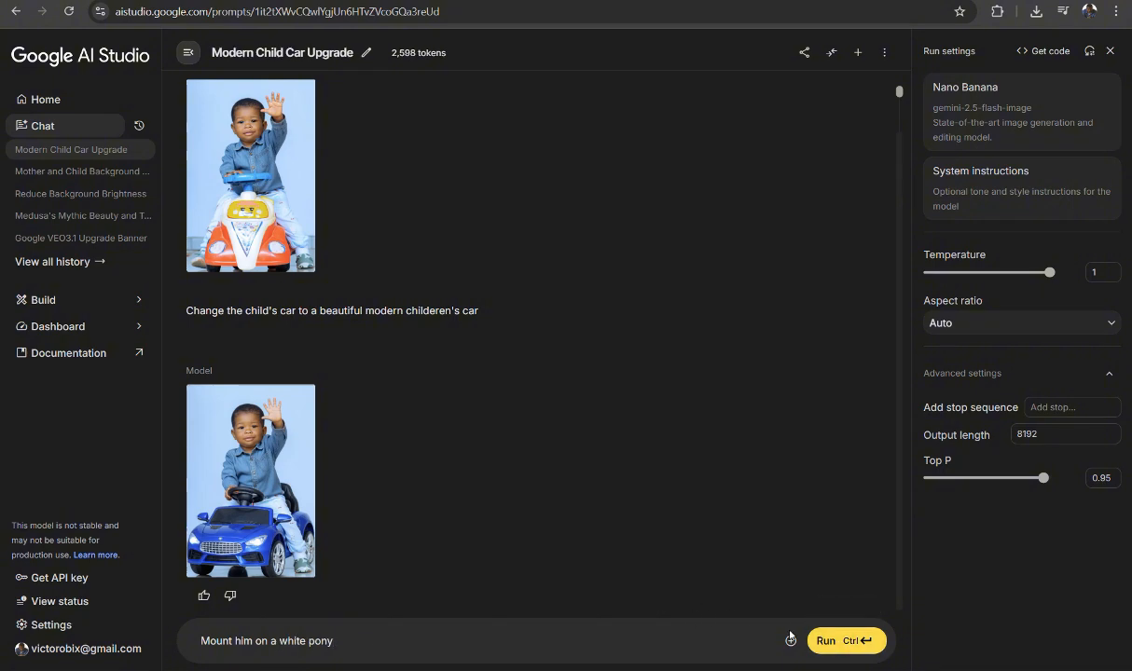
left_click(845, 642)
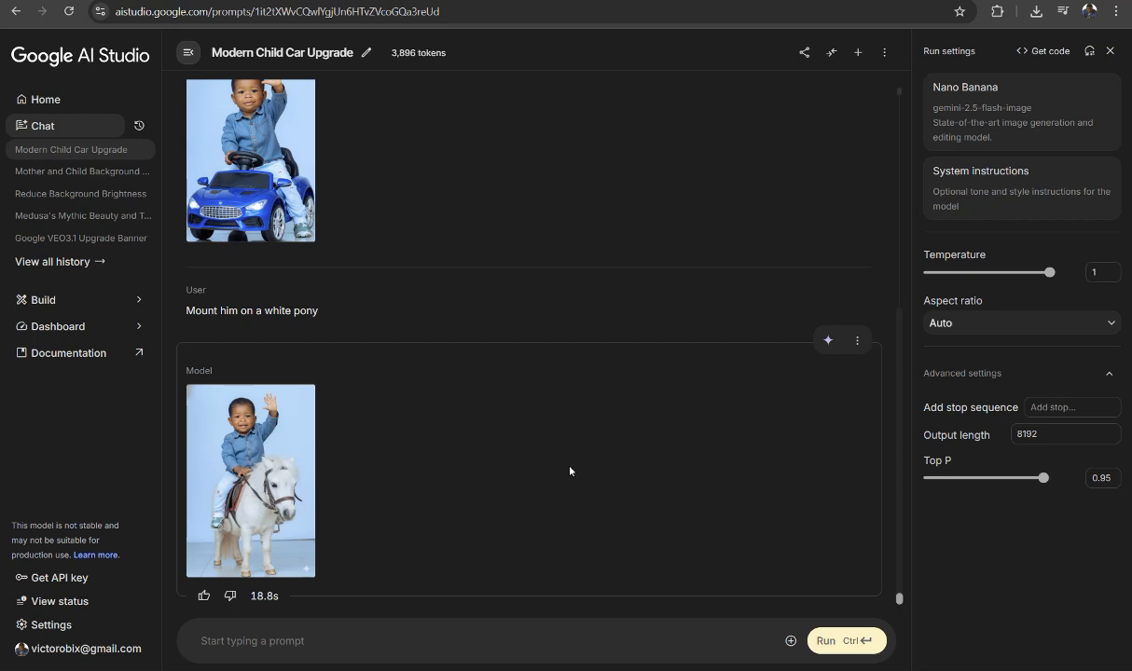
left_click(285, 452)
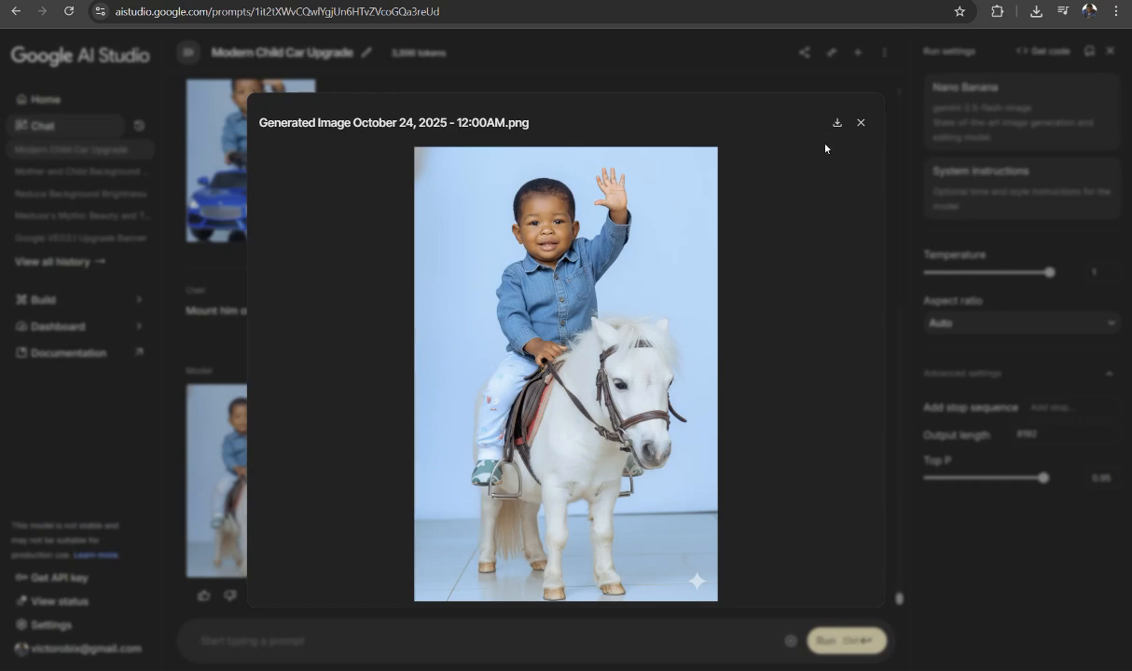
left_click(859, 122)
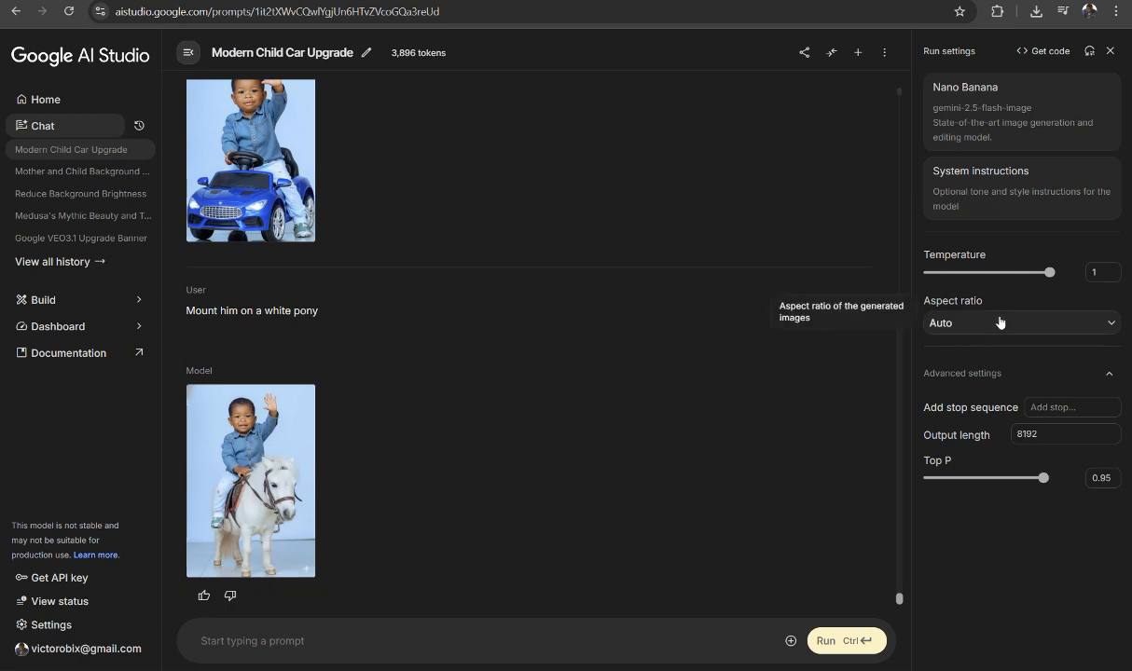
Set the aspect ratio to 16:9, run the prompt "MAKE IT LANDSCAPE" and view the generated image enlarged.
left_click(999, 322)
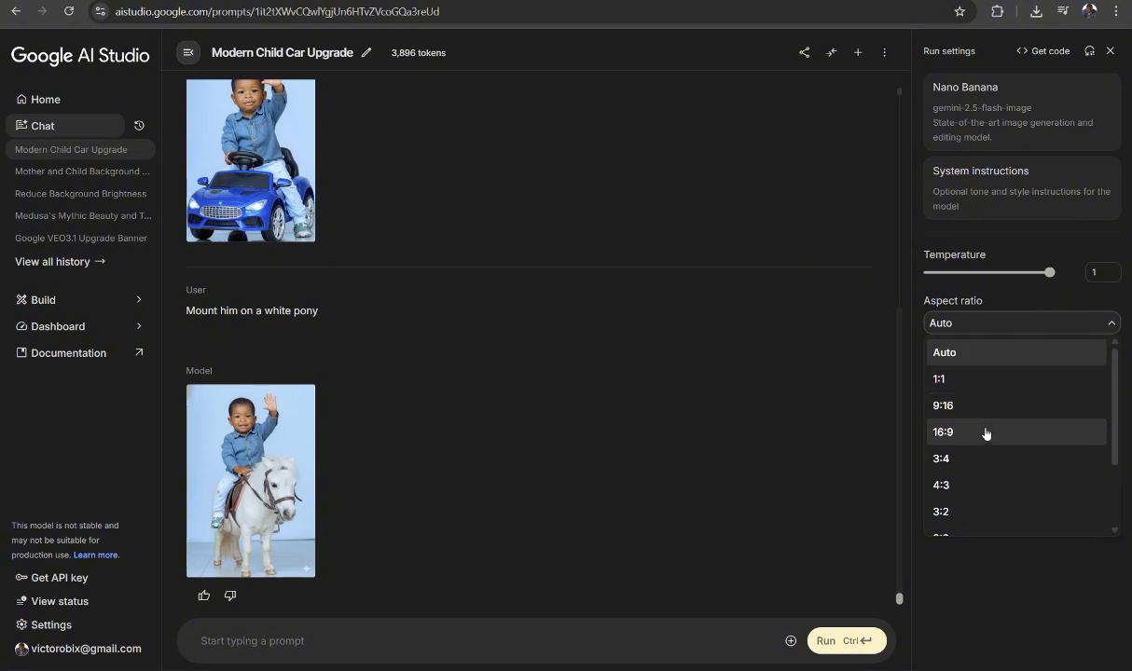
left_click(985, 433)
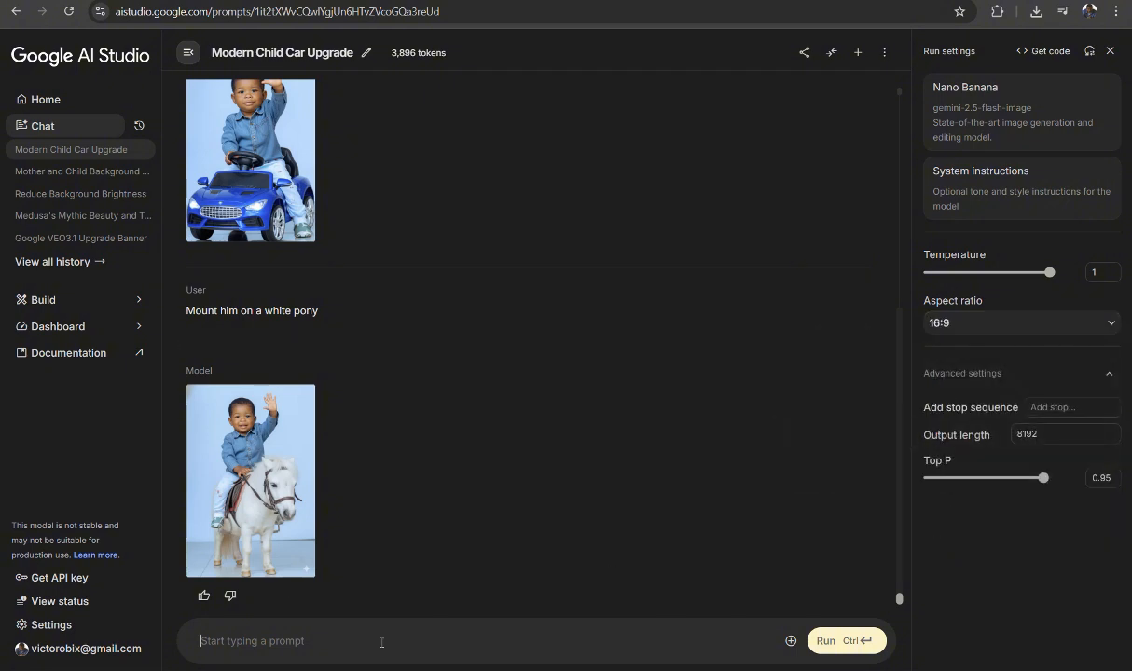
type("MAK")
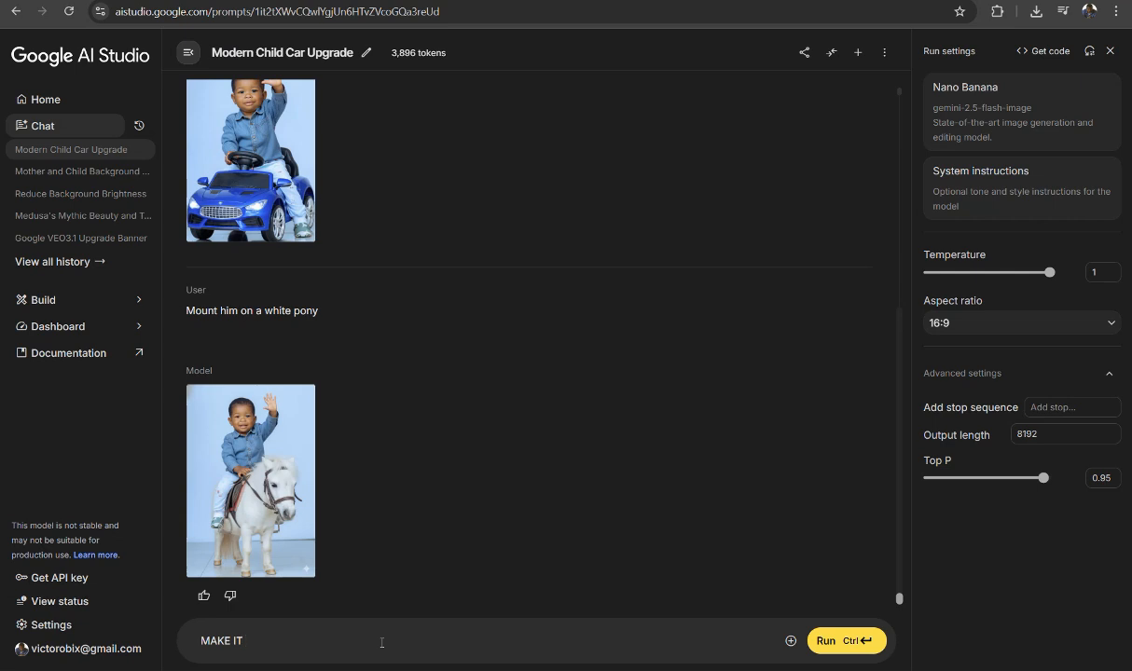
type("E IT LANDSCAPE")
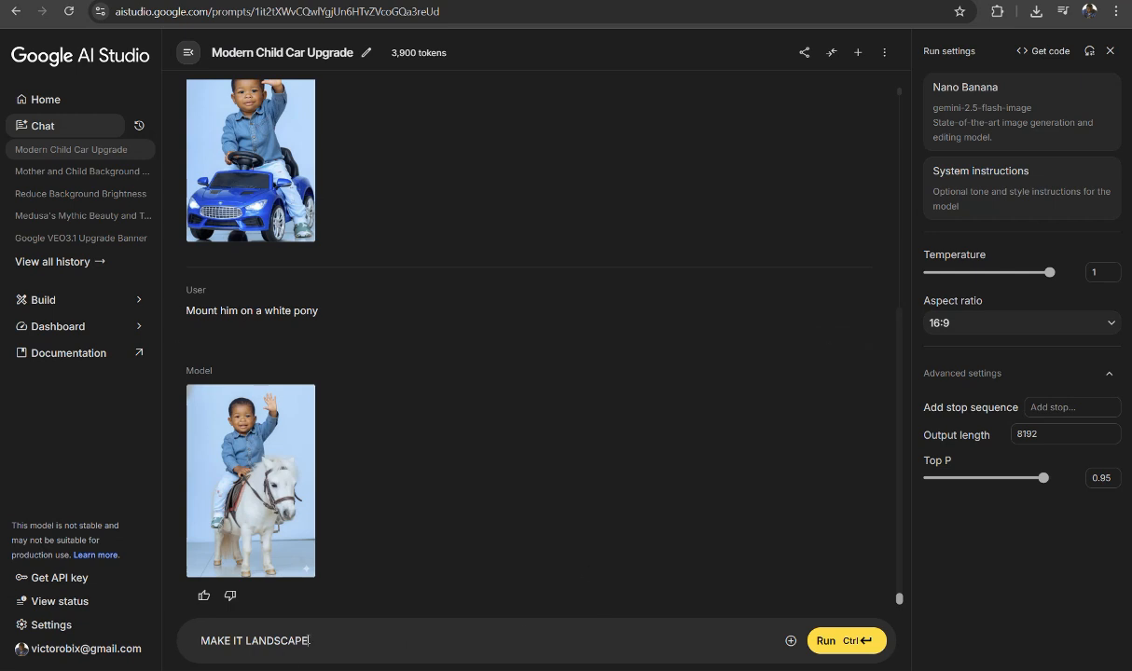
left_click(858, 640)
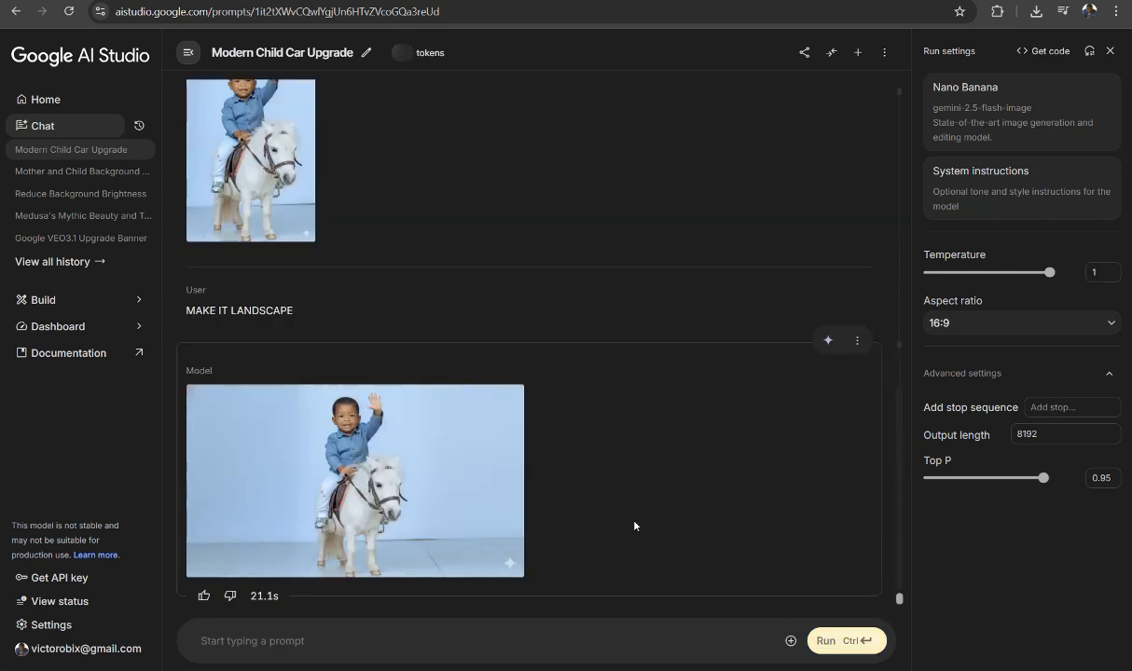
left_click(354, 426)
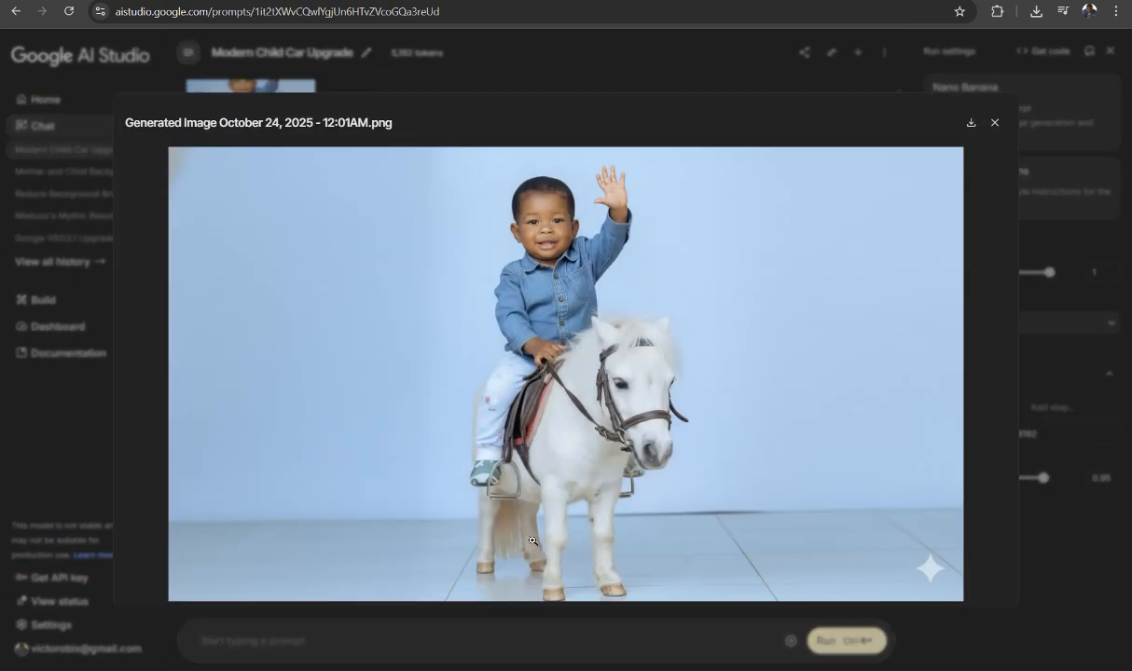
key("Escape")
Run the prompt "Change the background to a beach" on the landscape pony image.
left_click(309, 645)
type("c")
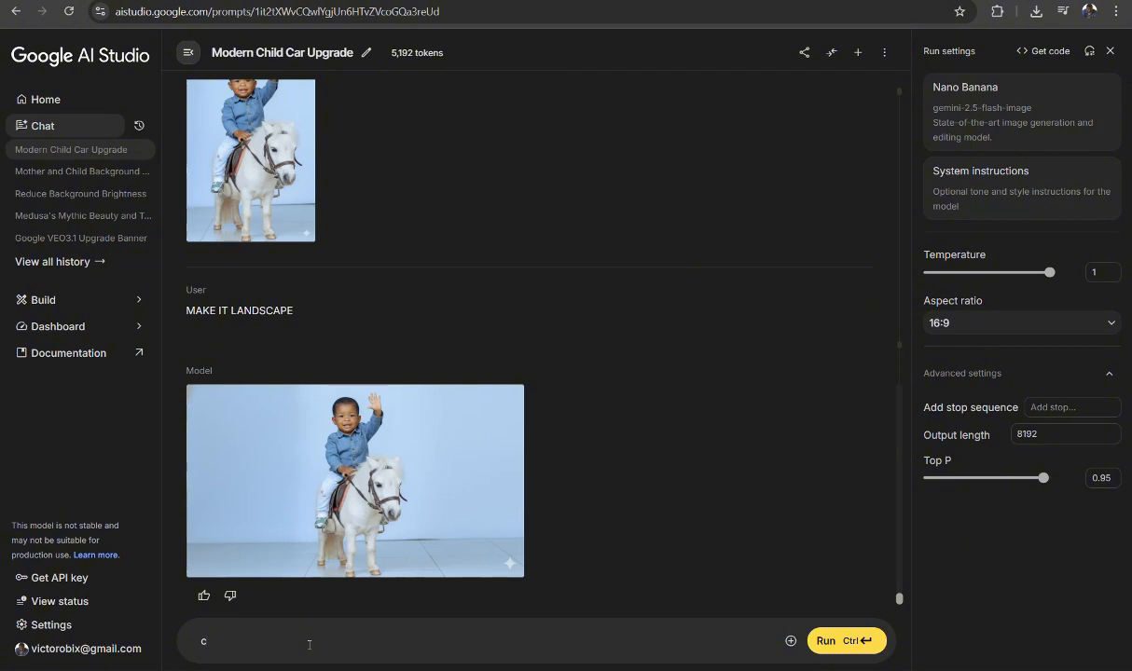
type("hange the backg")
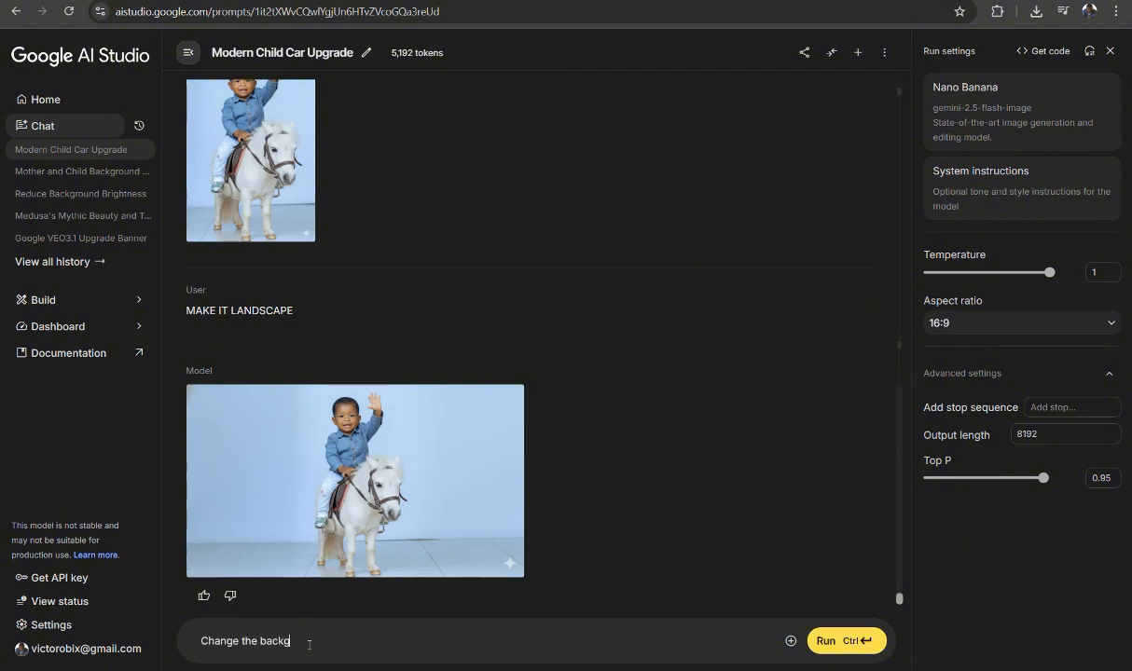
type("round to a beach")
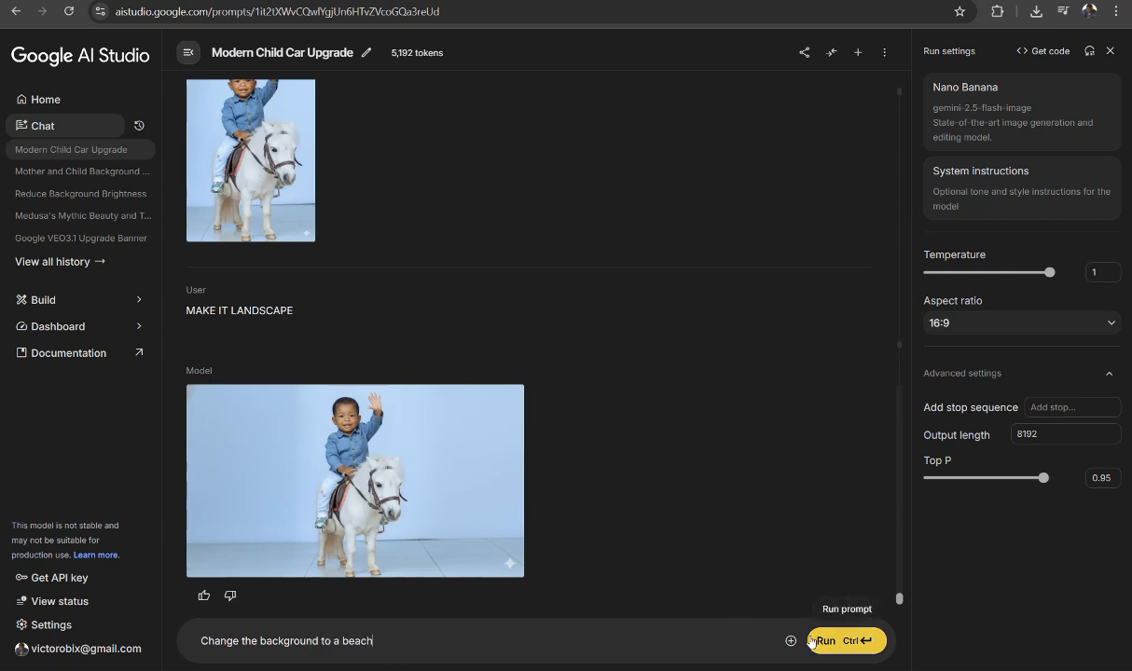
left_click(842, 640)
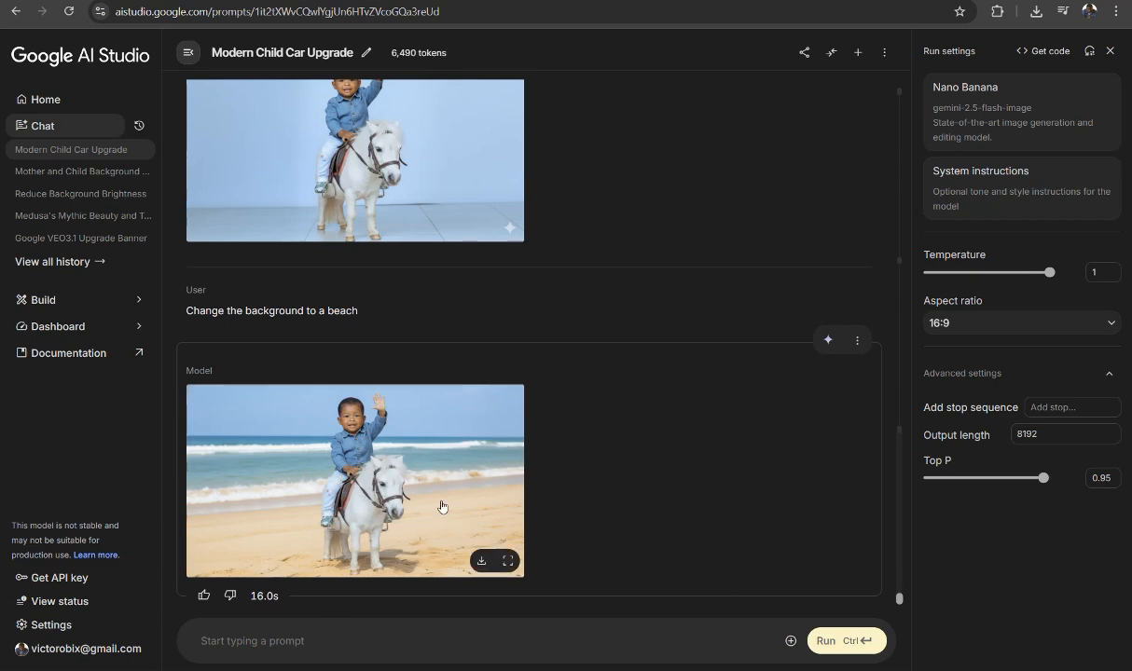
Enlarge the generated beach image, download it, inspect it zoomed in and close the preview.
left_click(361, 485)
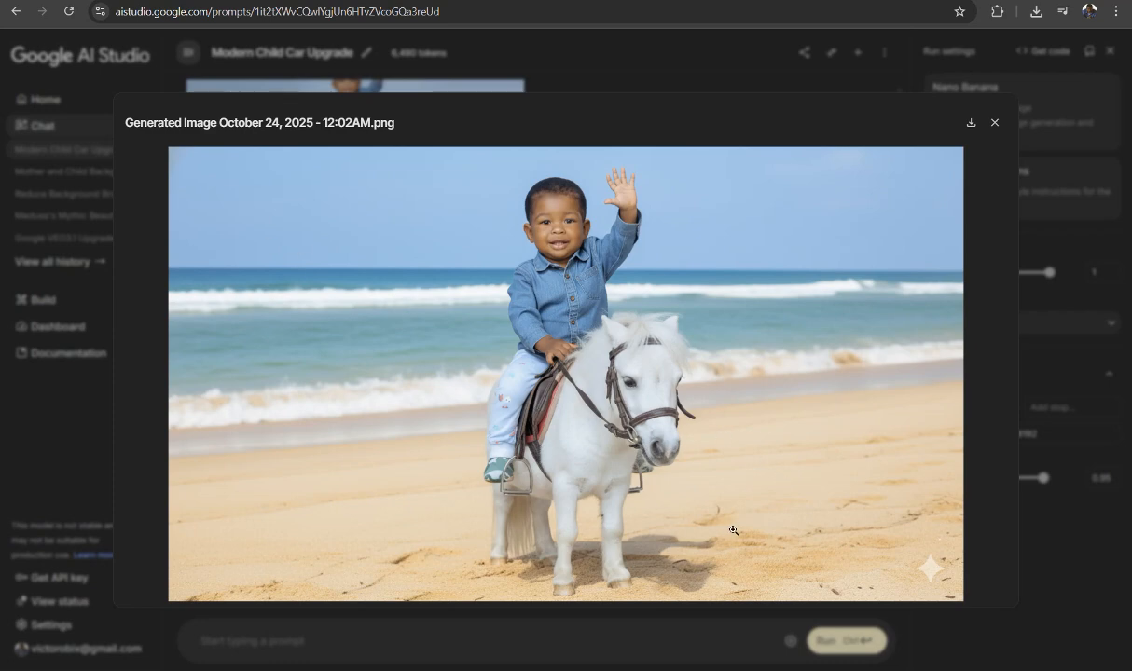
left_click(970, 122)
left_click(811, 327)
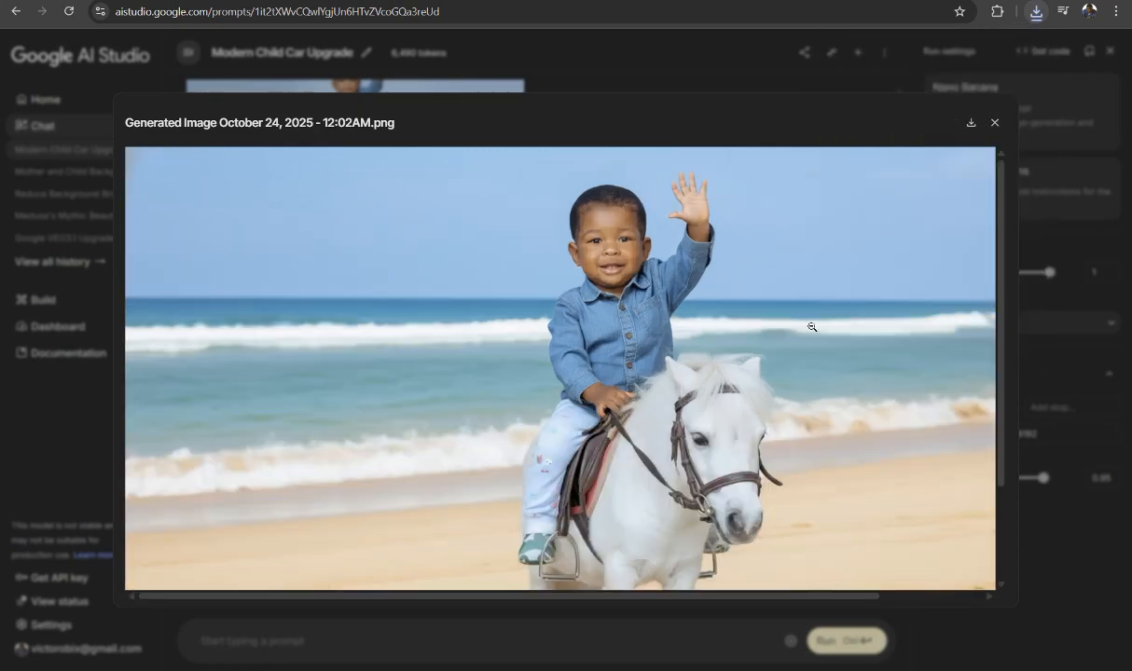
left_click(994, 122)
Enlarge the generated image of the child in shorts standing beside the pony, download it and close the preview.
scroll(485, 415, "down", 10)
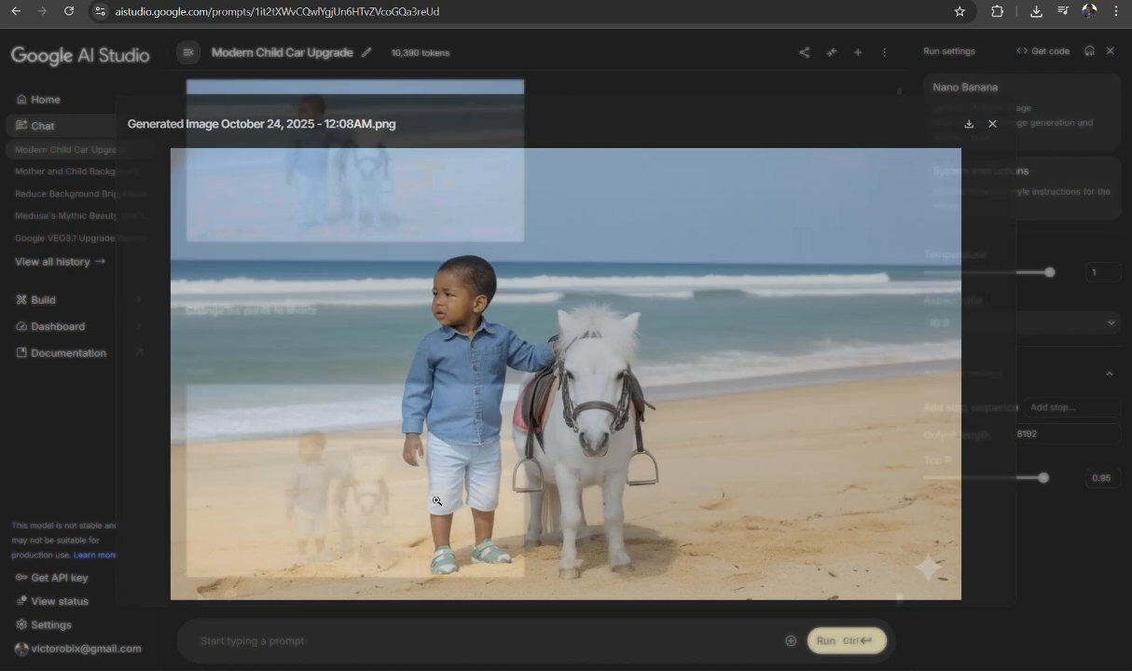
left_click(310, 505)
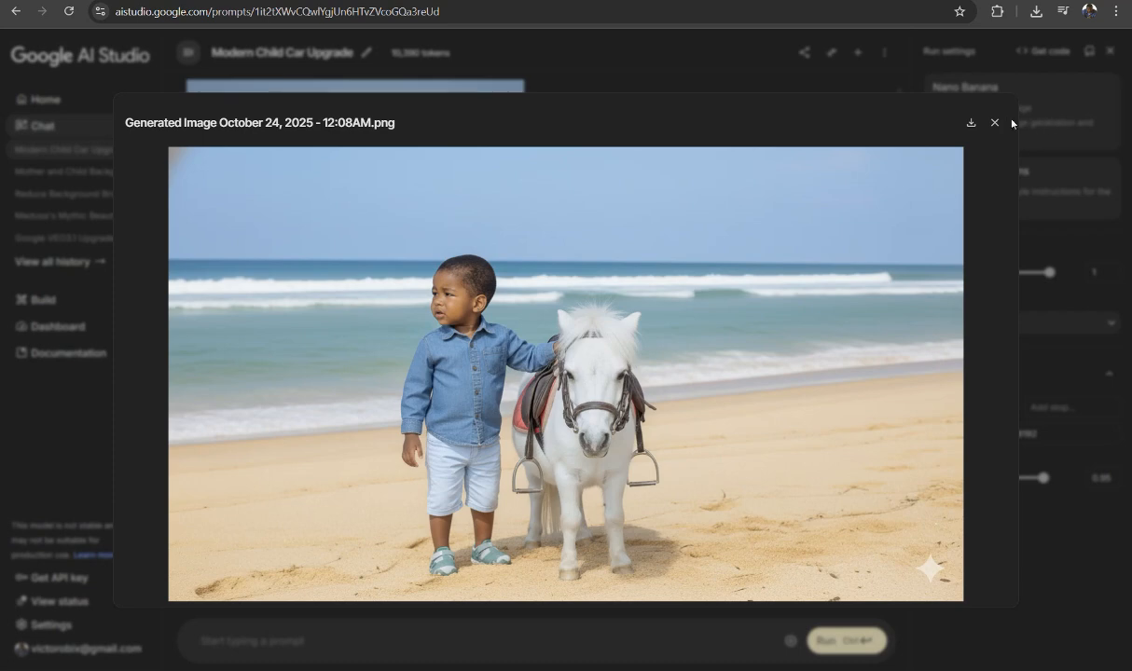
left_click(970, 122)
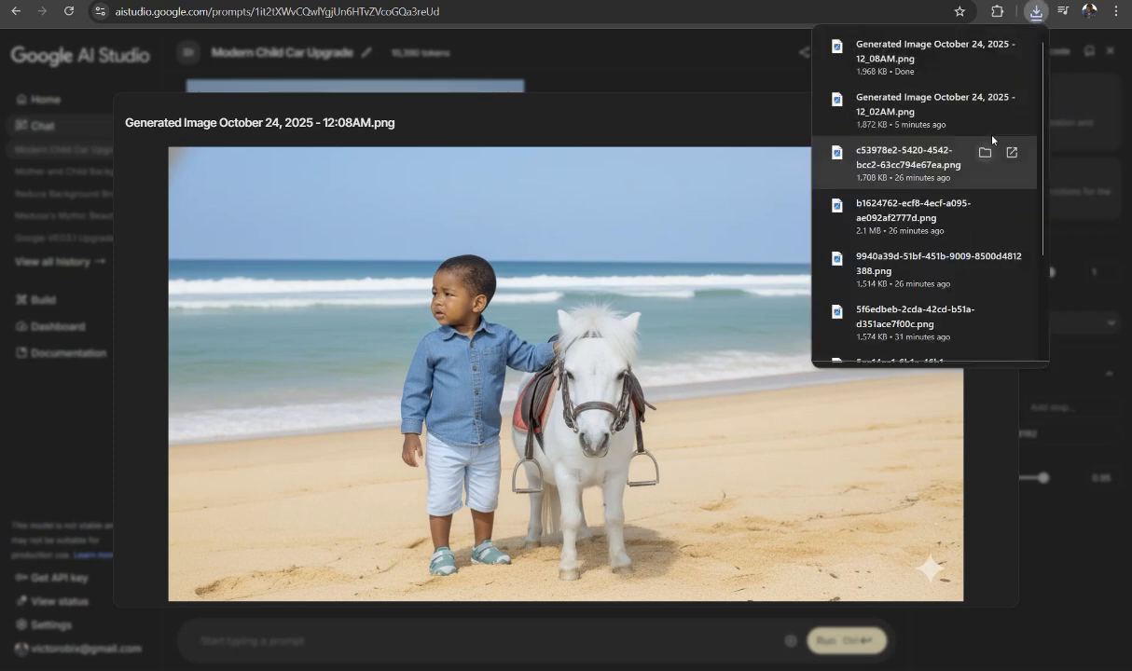
left_click(712, 119)
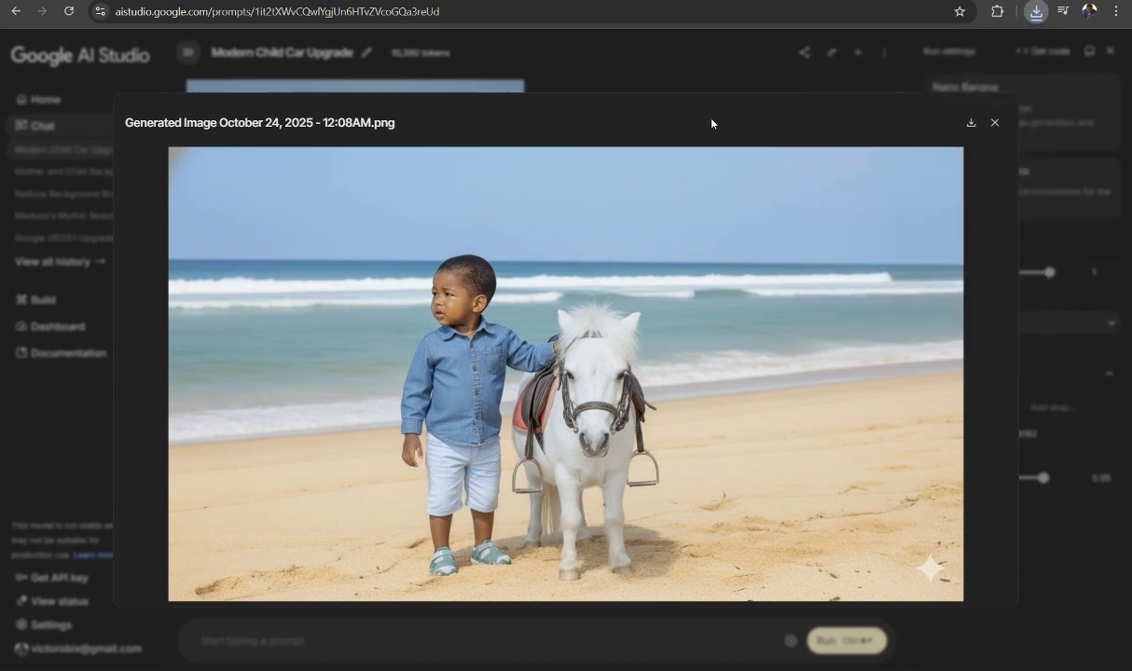
left_click(994, 122)
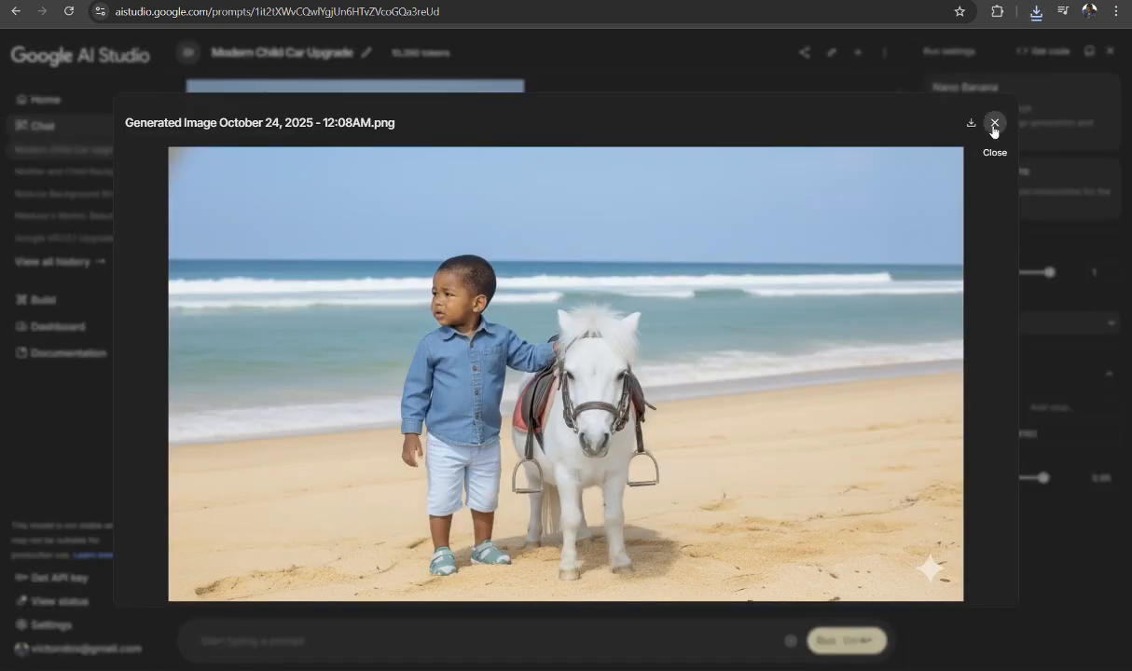
left_click(994, 122)
left_click(994, 122)
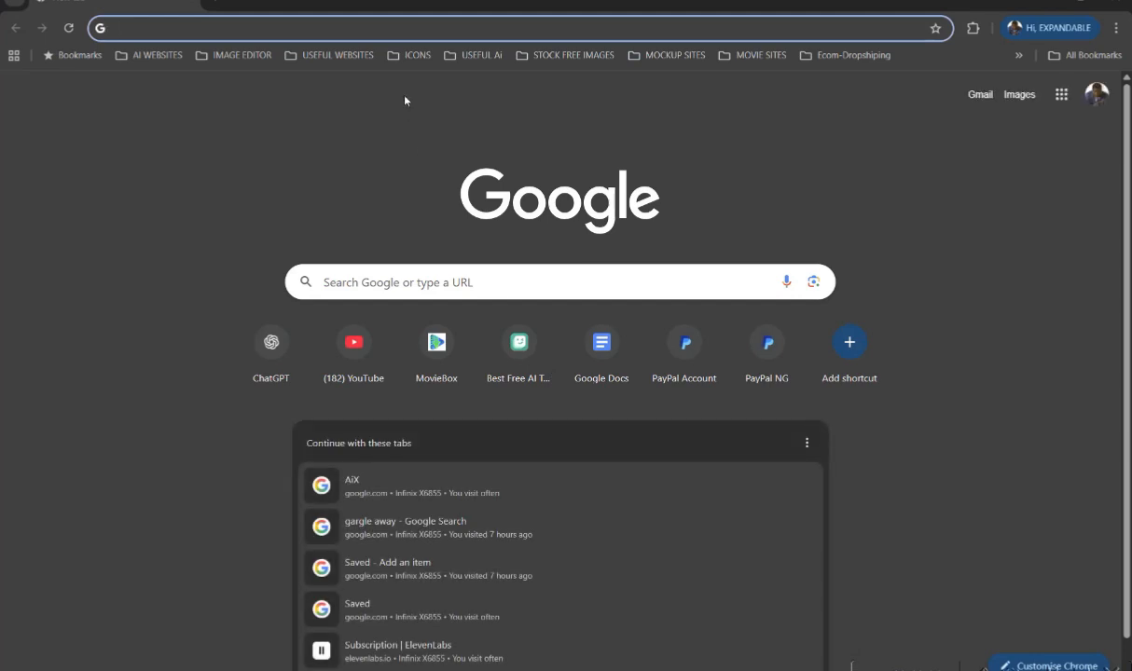
Search Google Images for "kids car toys".
type("kid")
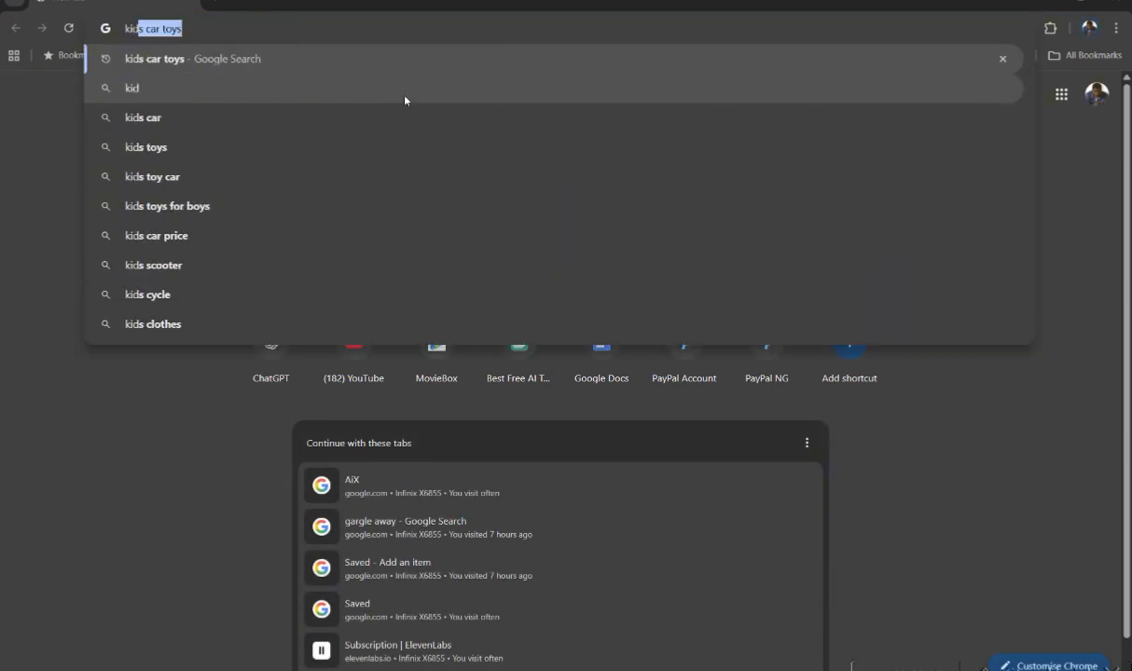
type("s car toys")
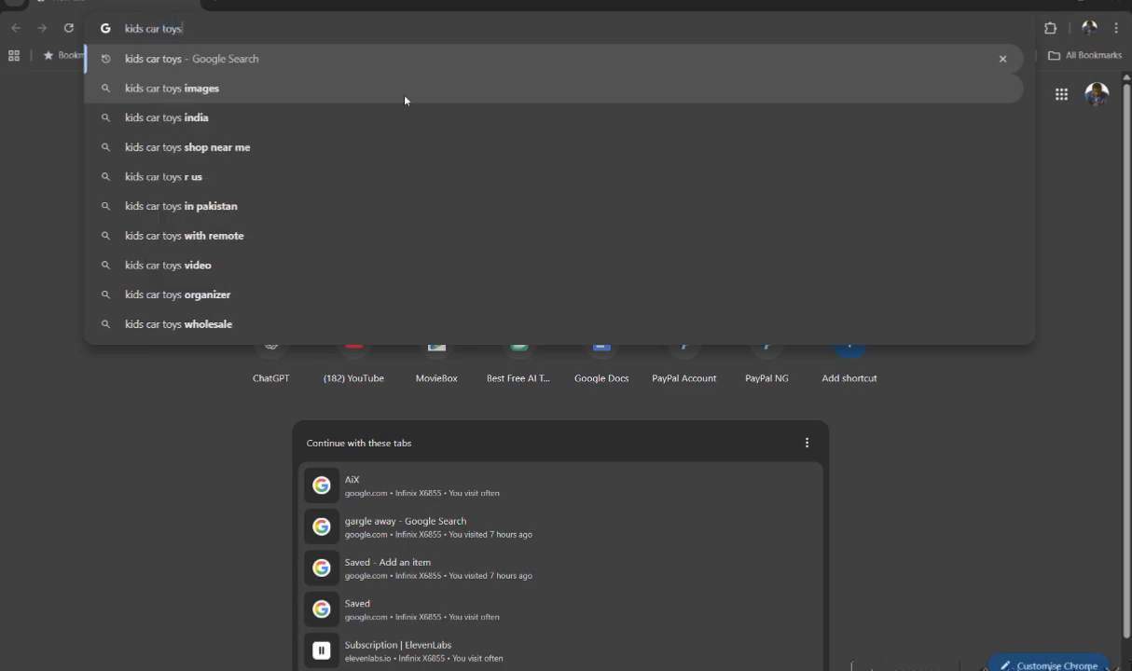
key("Return")
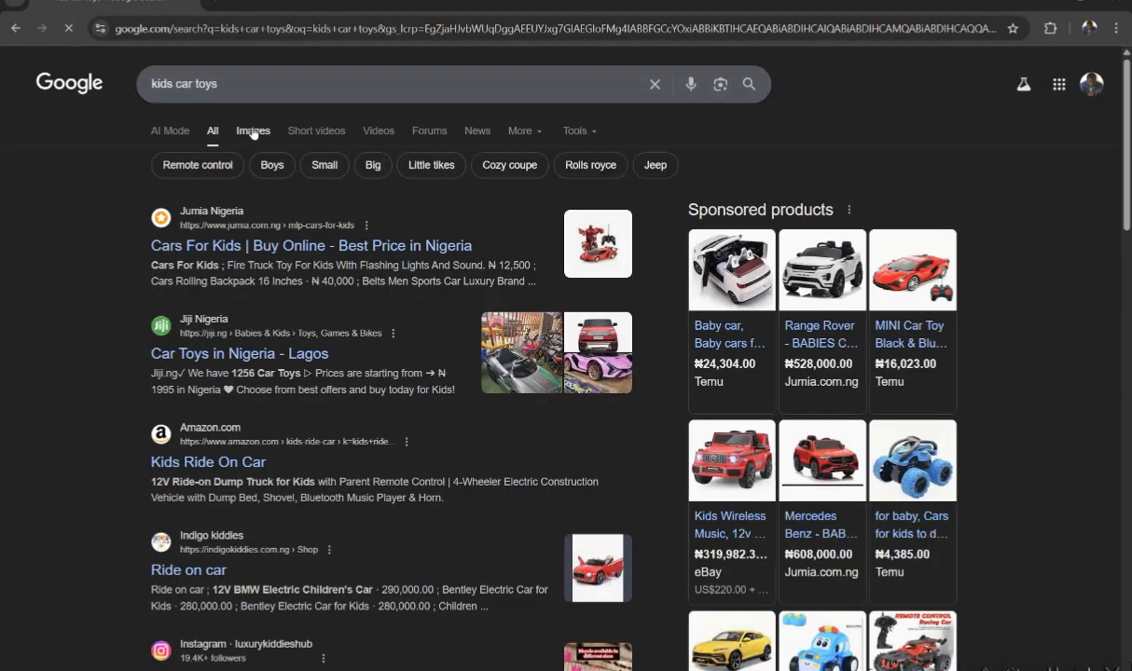
left_click(252, 132)
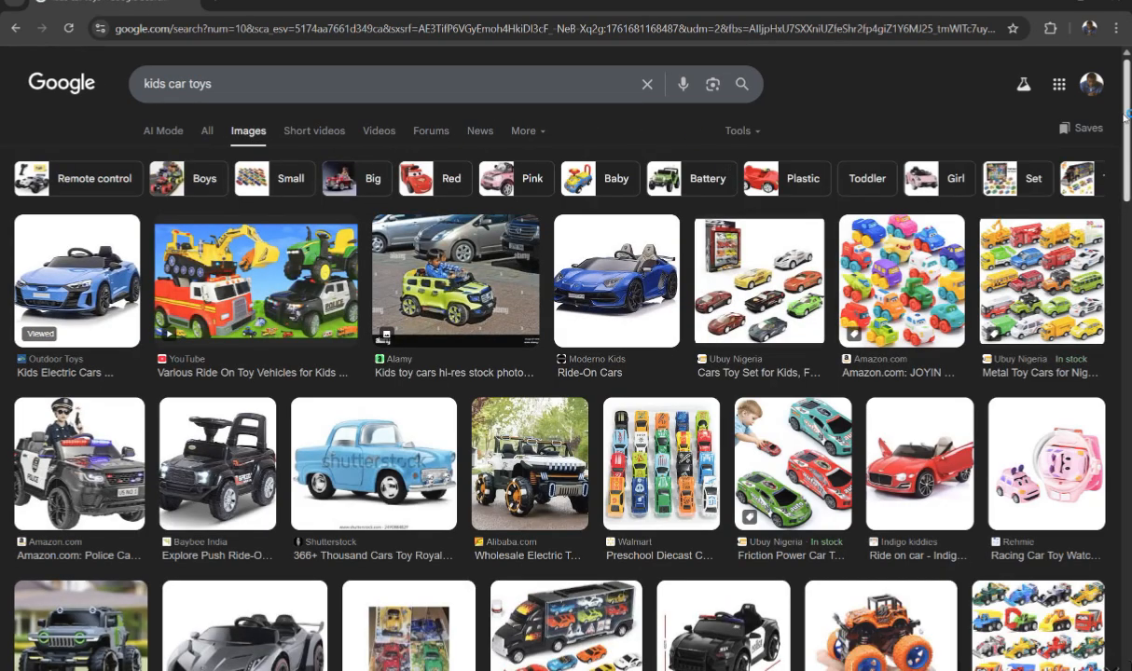
Save the white ride-on car image from Big Toys Green Country as the JPEG White_1__89905 in New folder (2).
scroll(1126, 114, "down", 6)
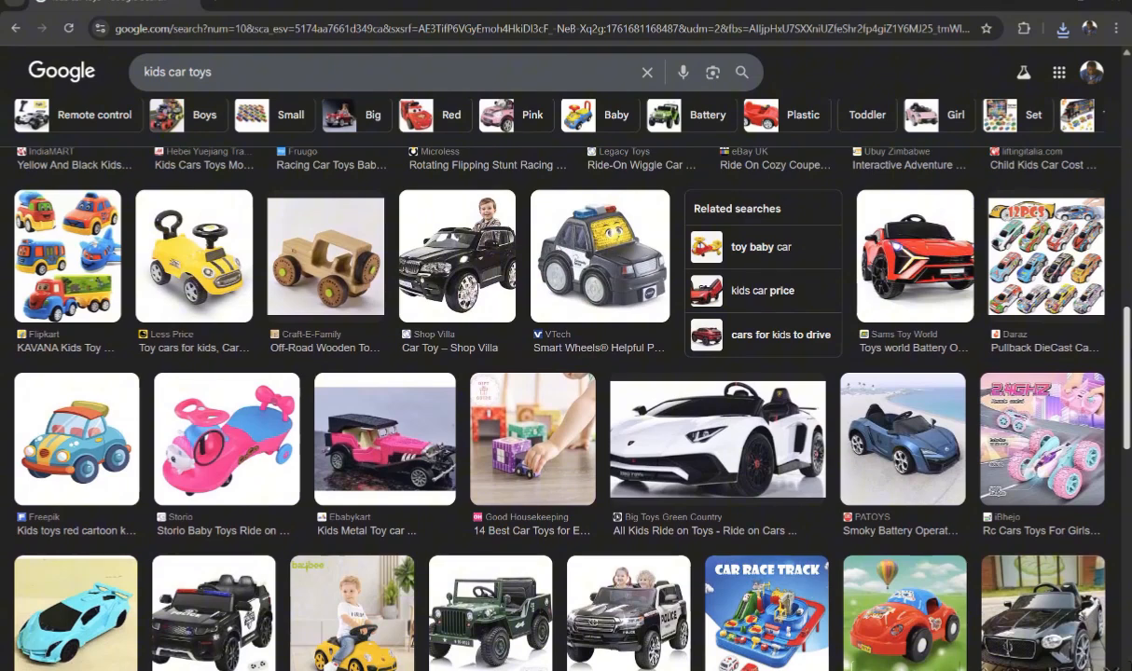
left_click(717, 438)
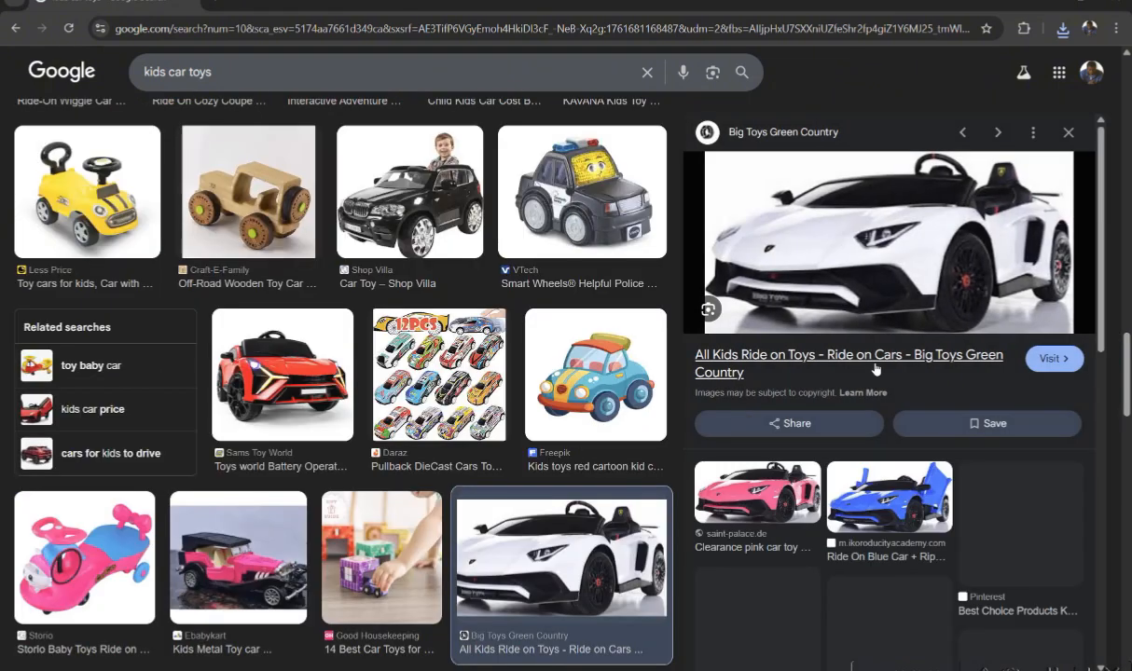
scroll(1025, 343, "down", 2)
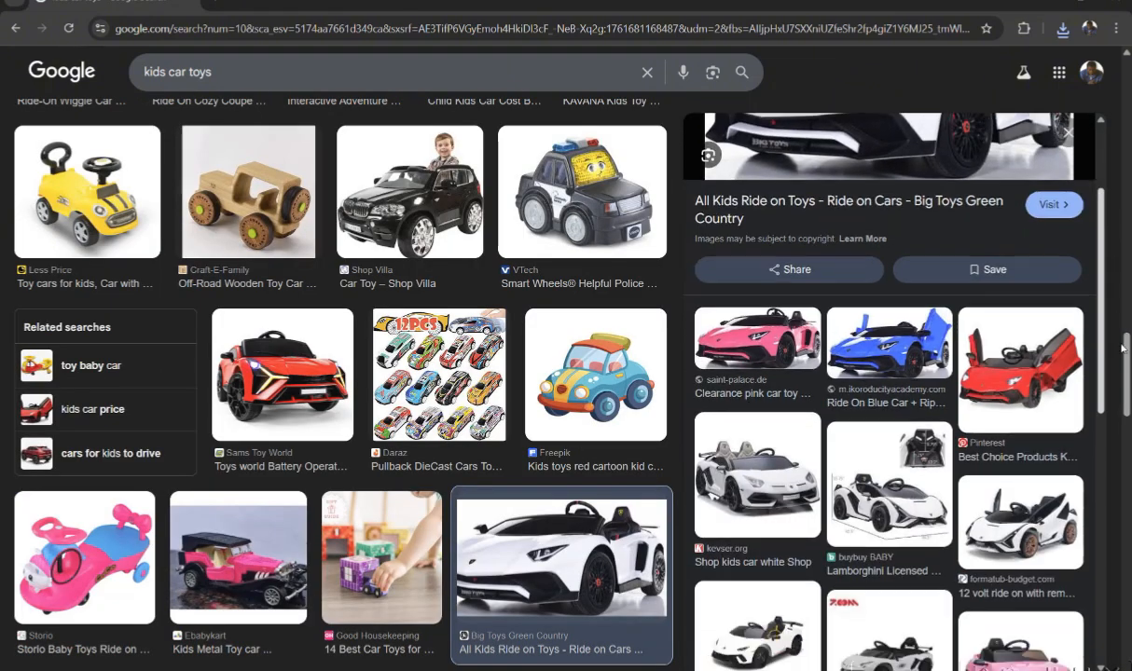
scroll(1123, 348, "down", 2)
scroll(1123, 226, "up", 5)
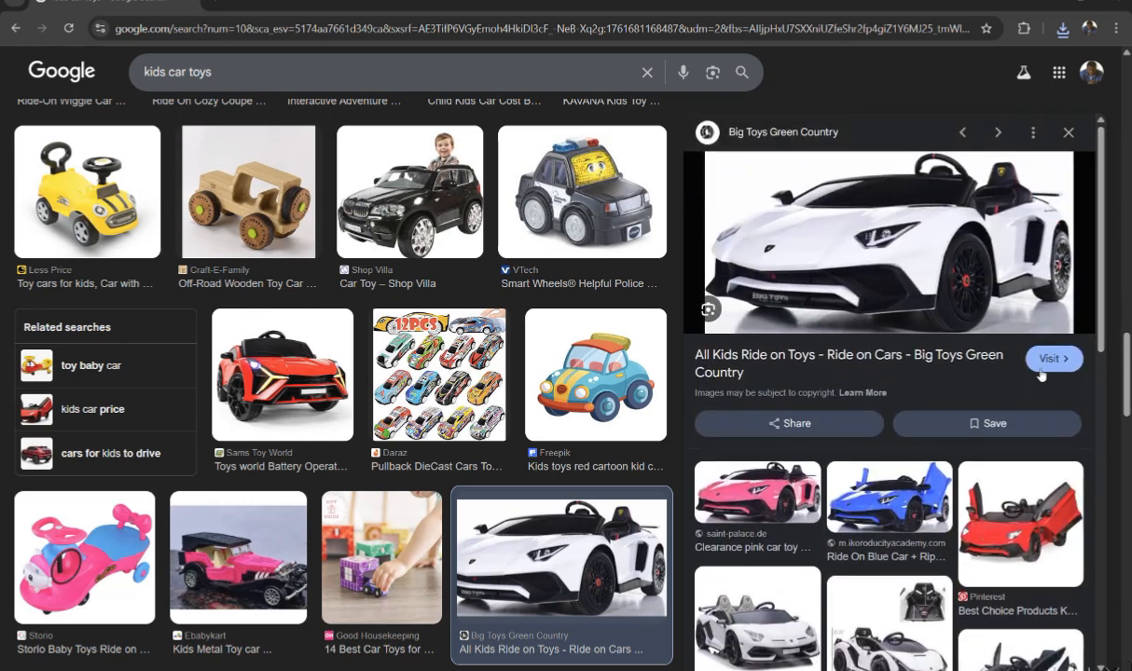
right_click(1023, 287)
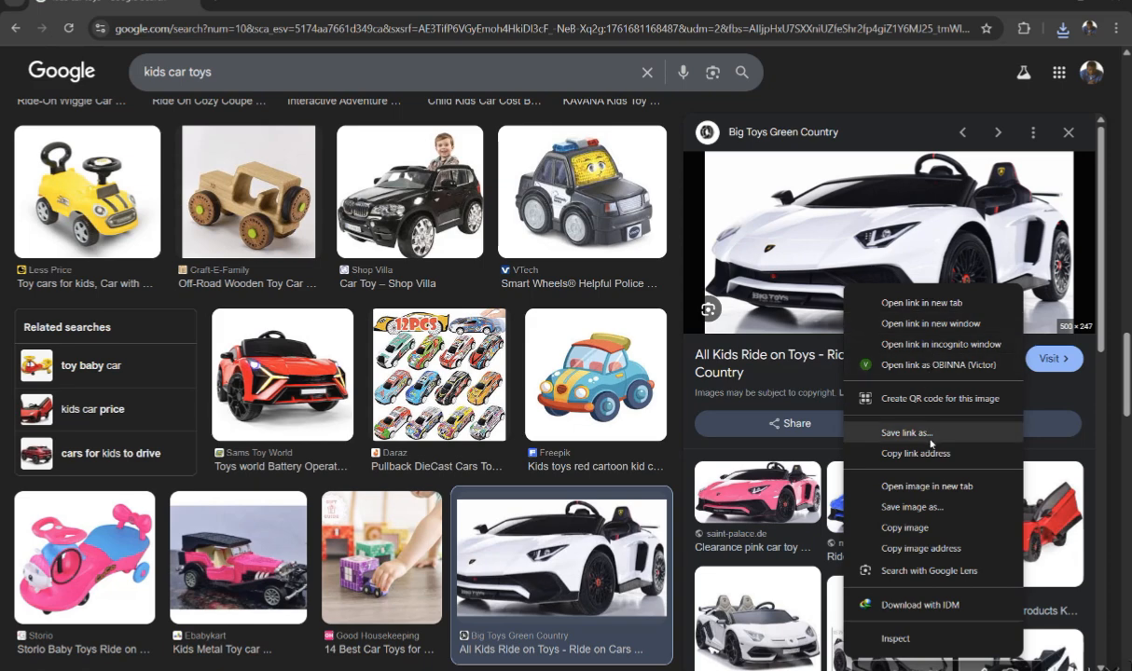
left_click(927, 508)
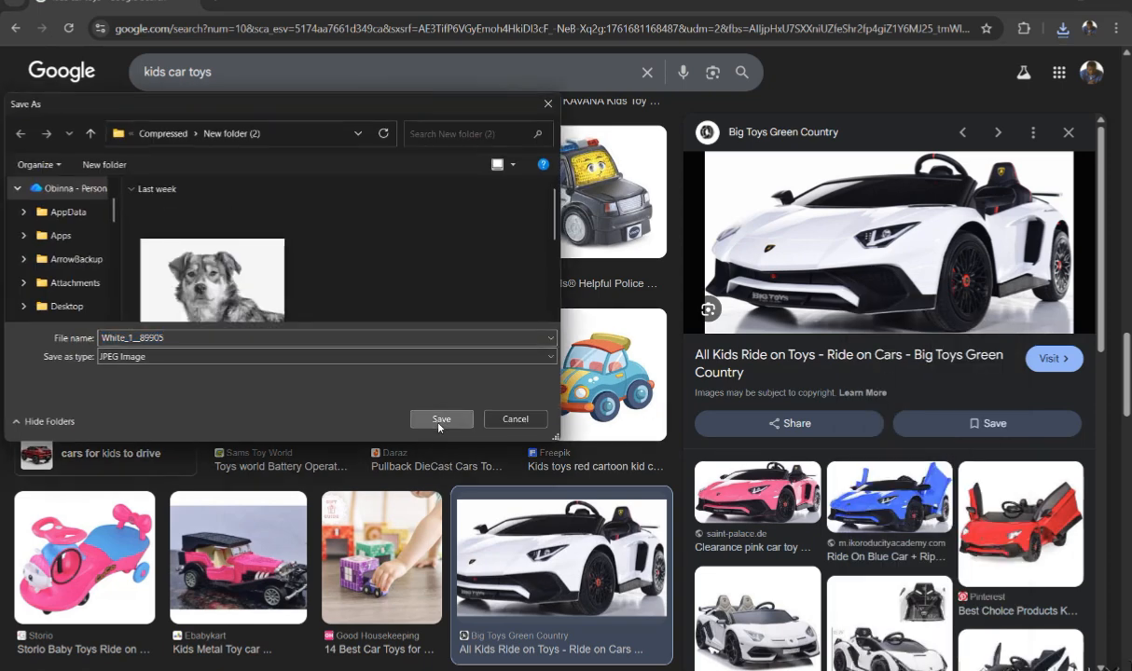
left_click(440, 419)
Switch to ChatGPT, attach the White_1__89905 image and send the request "give me a prompt for this kids car toy".
left_click(286, 363)
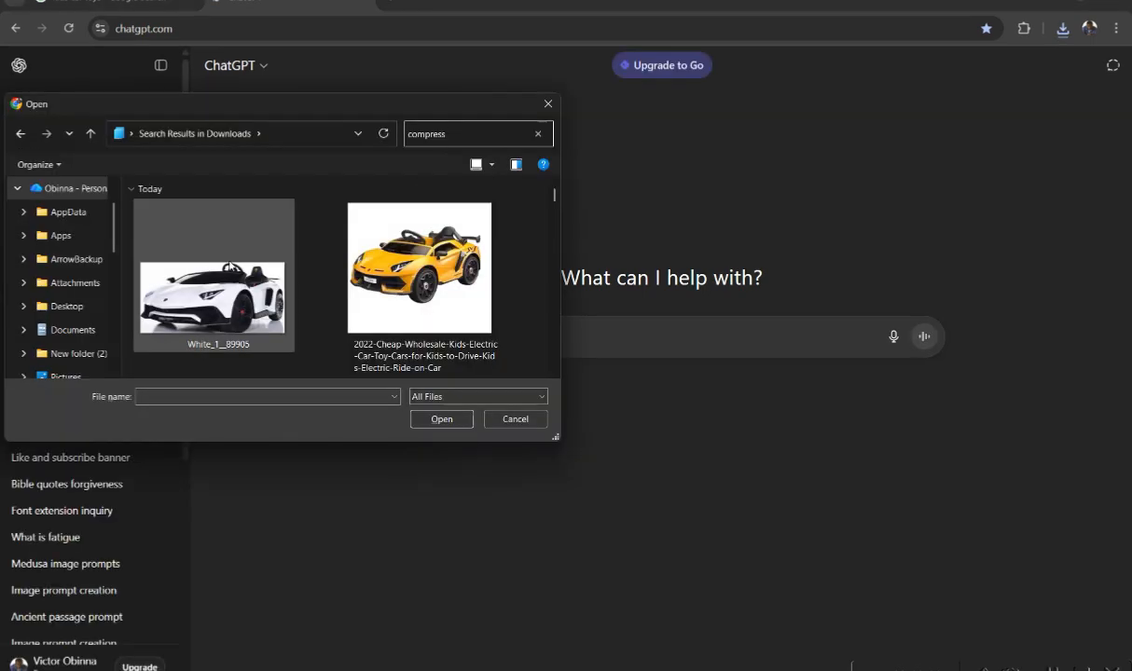
left_click(215, 278)
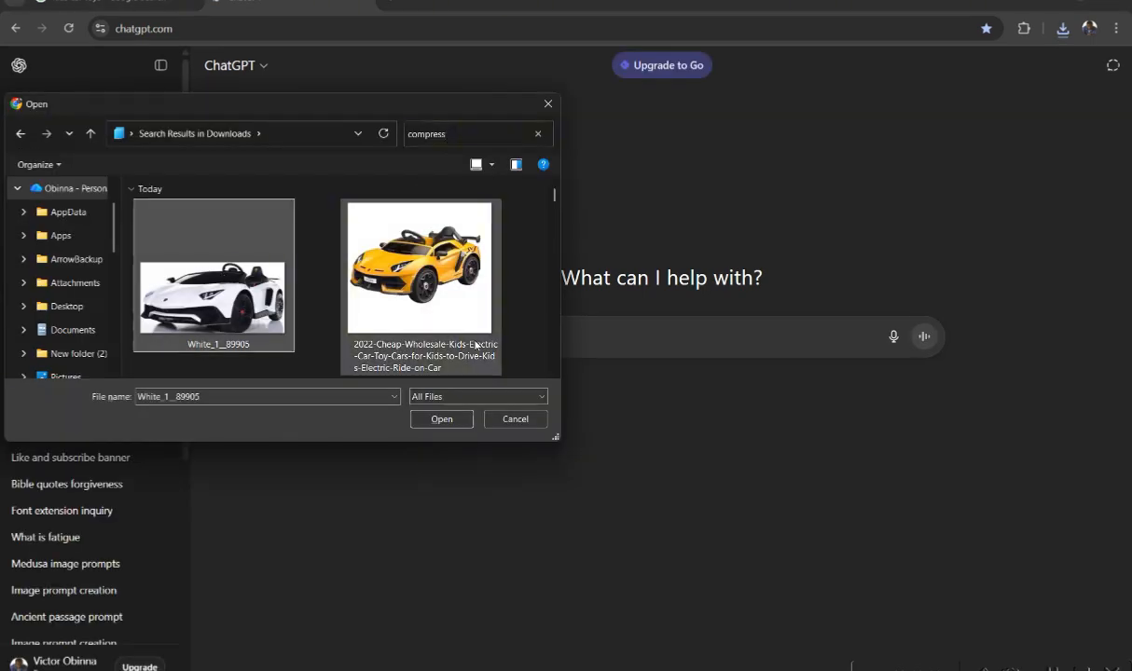
left_click(442, 419)
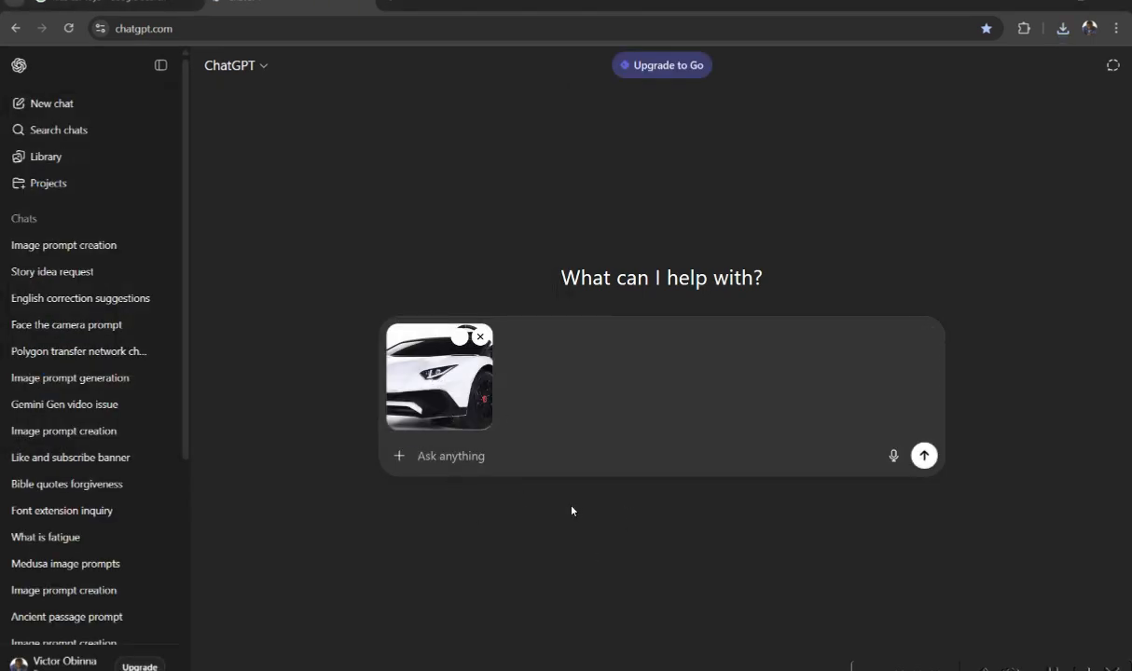
type("give me a prompt ")
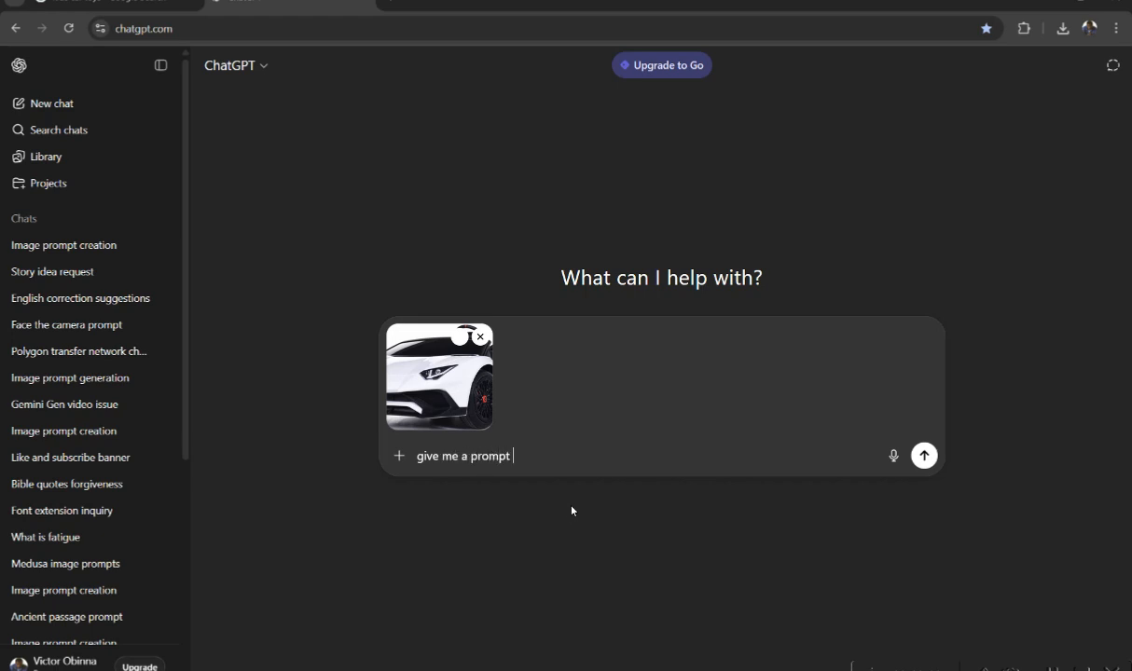
type("for this kids car toy")
key("Return")
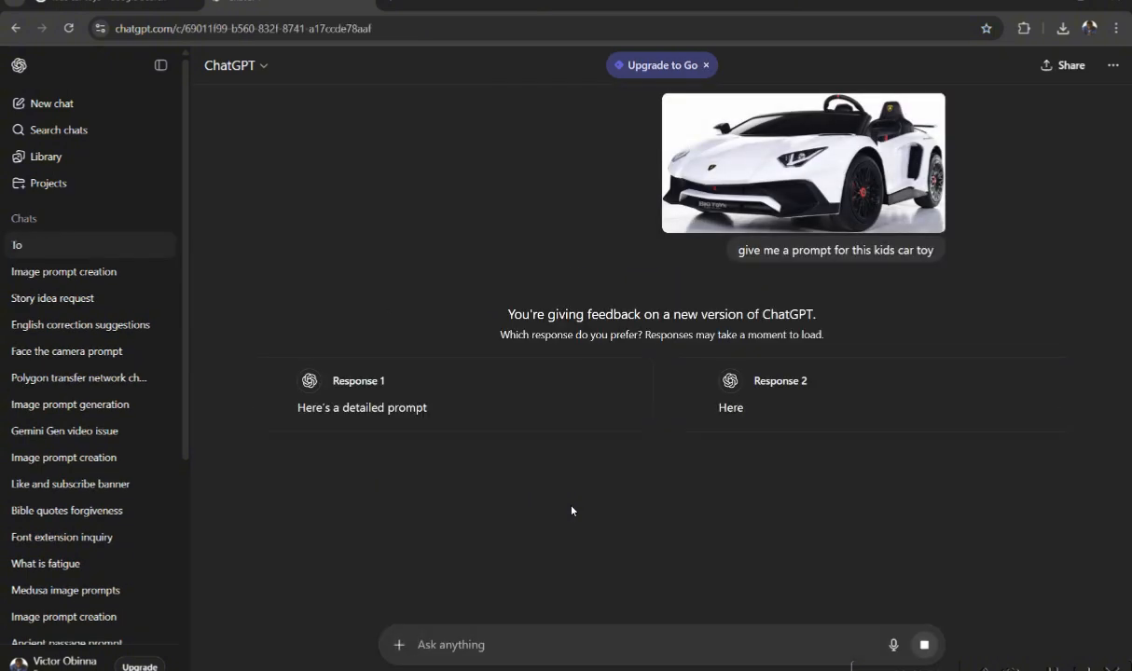
Copy the prompt text from ChatGPT's first response into ImageFX and generate the white Lamborghini-style ride-on car images.
triple_click(409, 514)
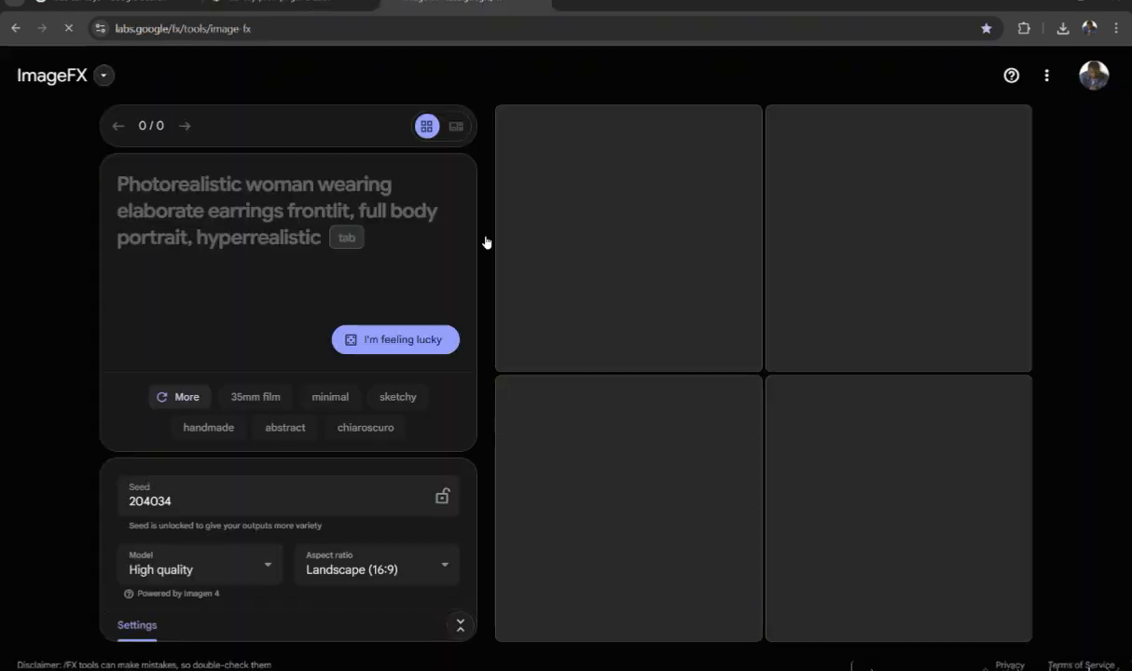
key("ctrl+v")
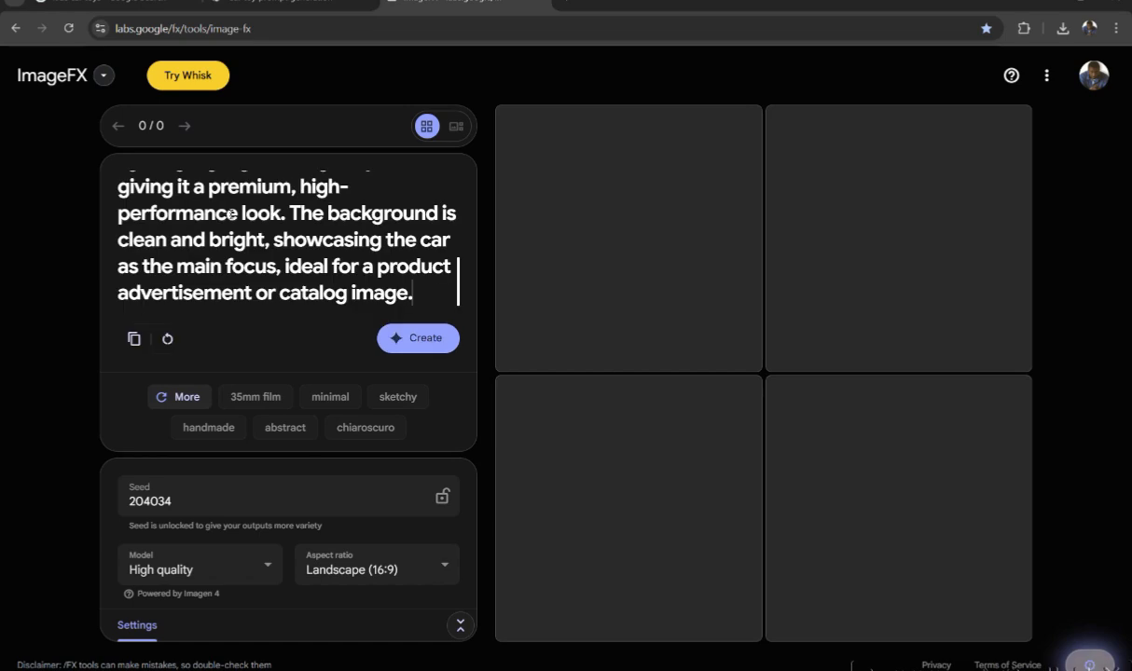
scroll(462, 247, "up", 5)
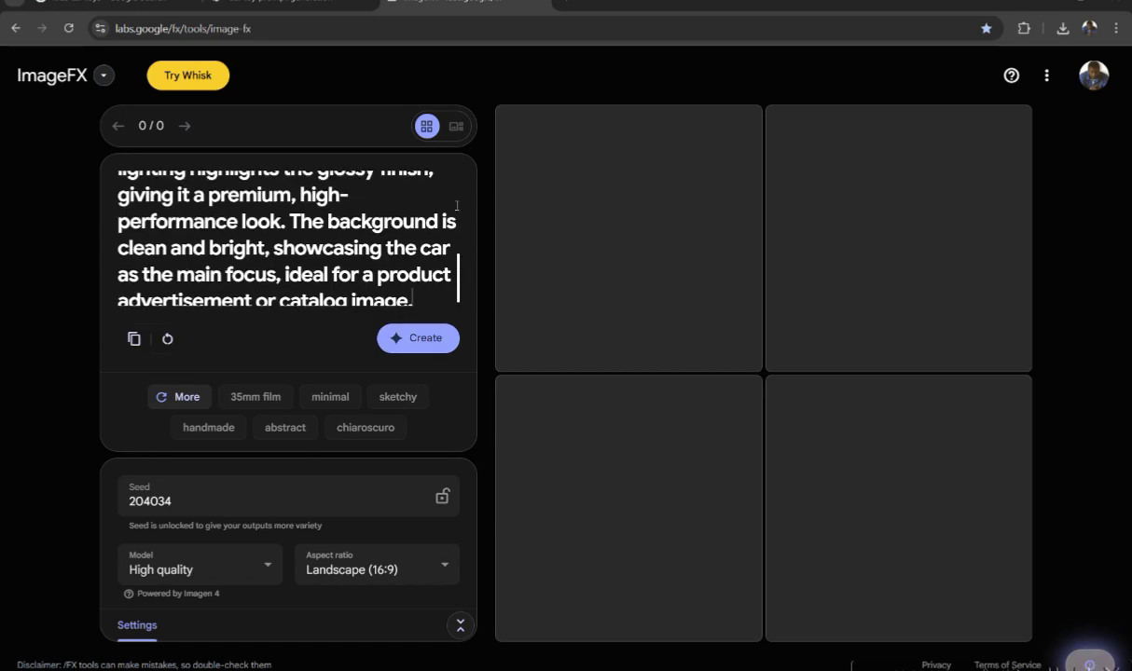
left_click(424, 337)
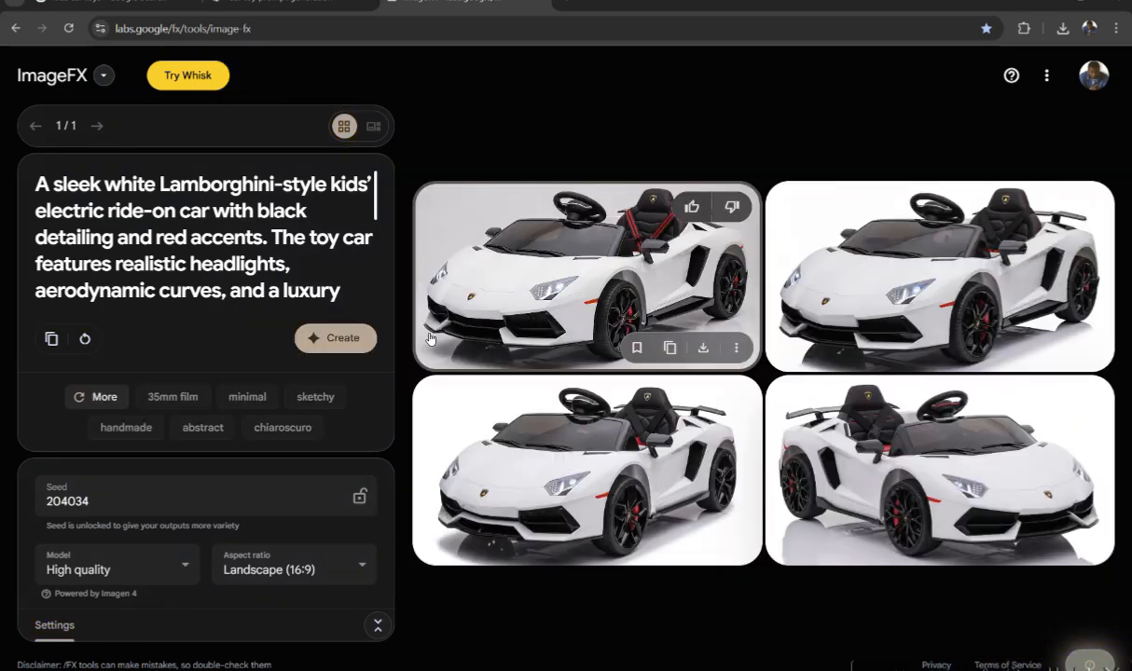
Enlarge the first generated car image and download the first three car images one after another.
left_click(633, 314)
left_click(972, 464)
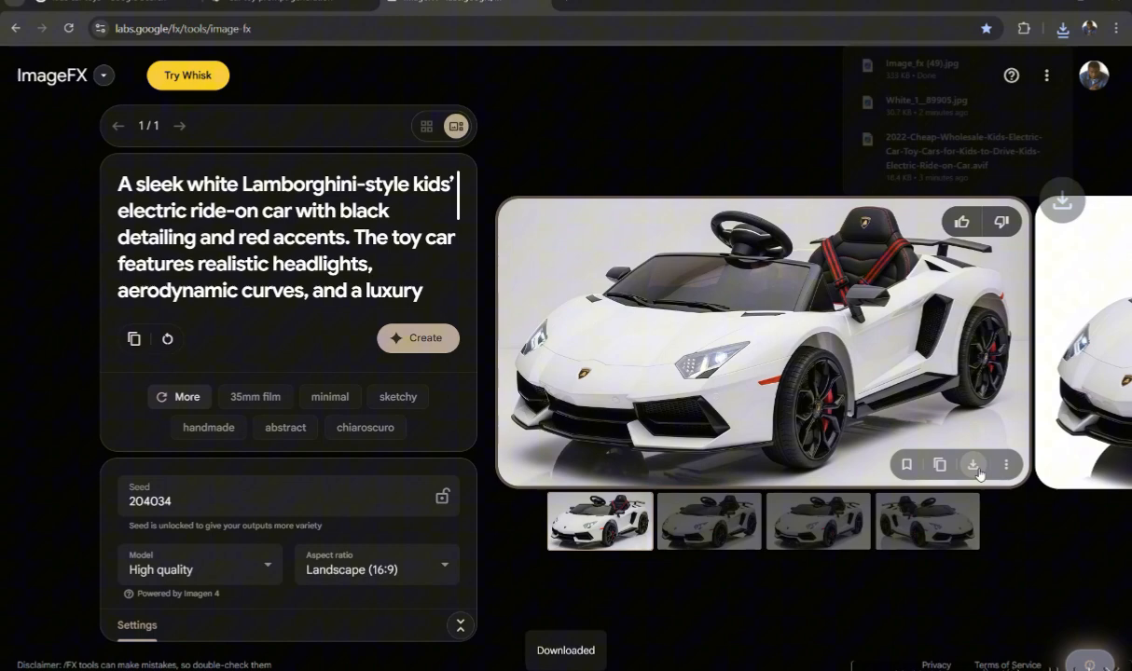
left_click(1058, 380)
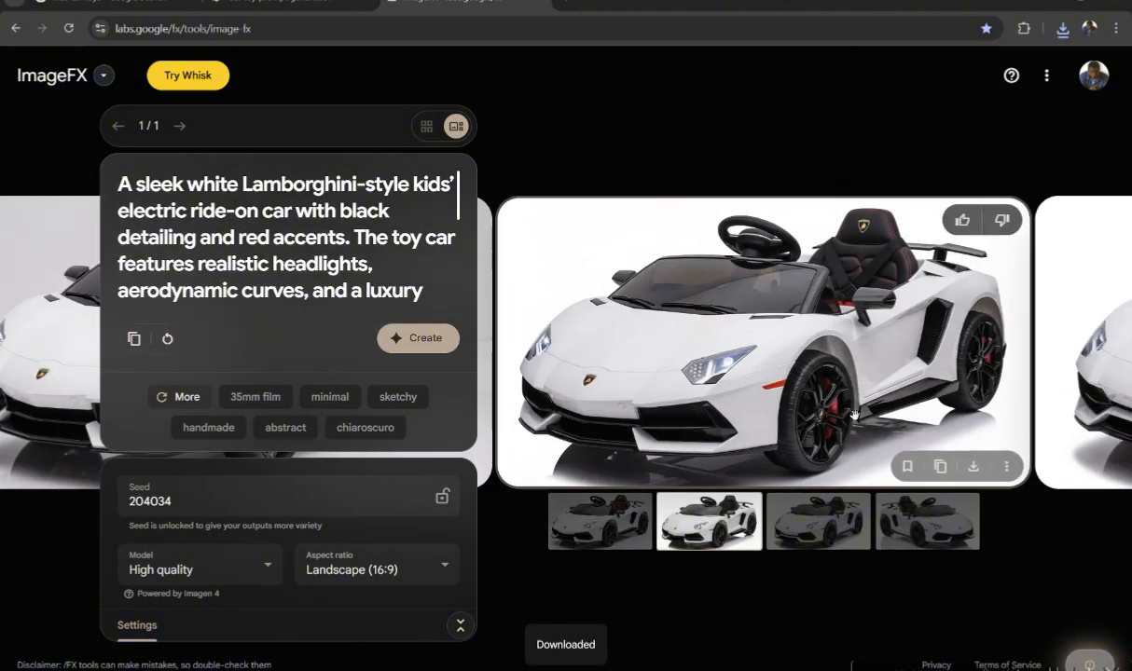
left_click(972, 464)
left_click(1089, 328)
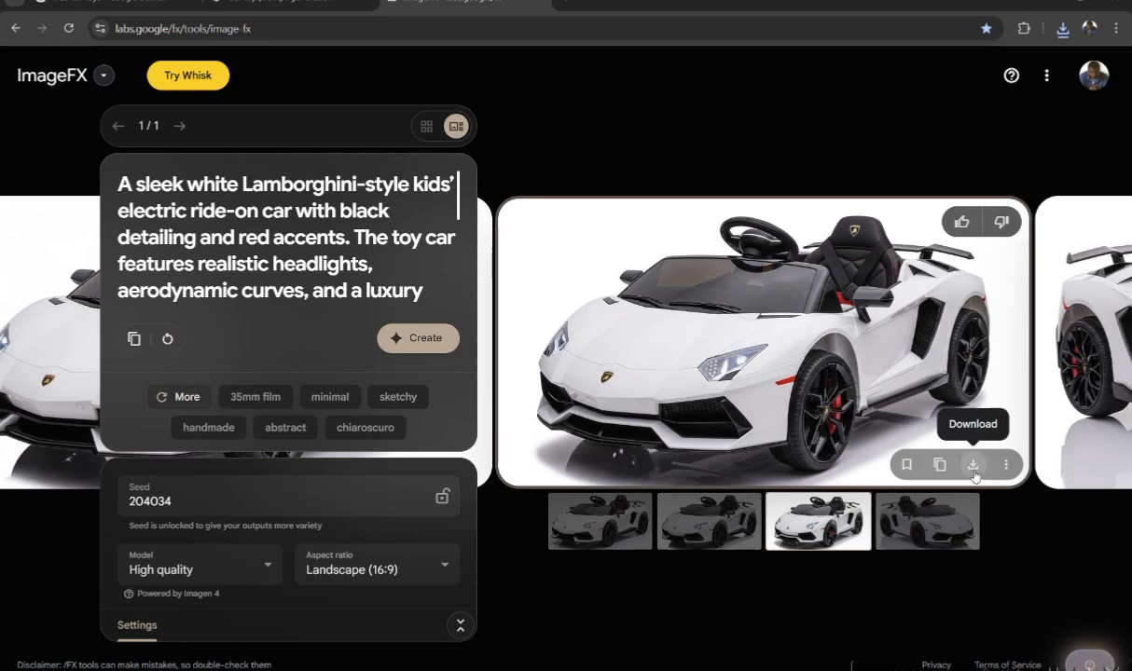
left_click(972, 466)
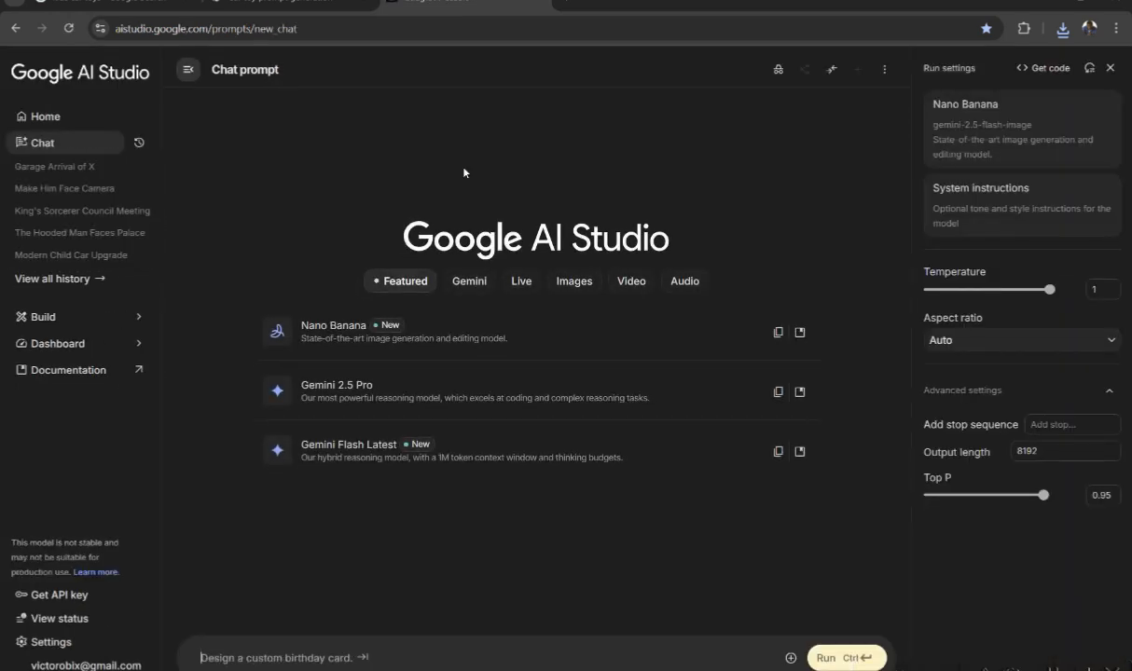
In a new Nano Banana chat in Google AI Studio, upload Image_fx (51) together with the photo of the child on the orange toy car.
type("Plot sin(x) from 0 to 2*pi. Generate the resulting graph image.")
left_click(790, 658)
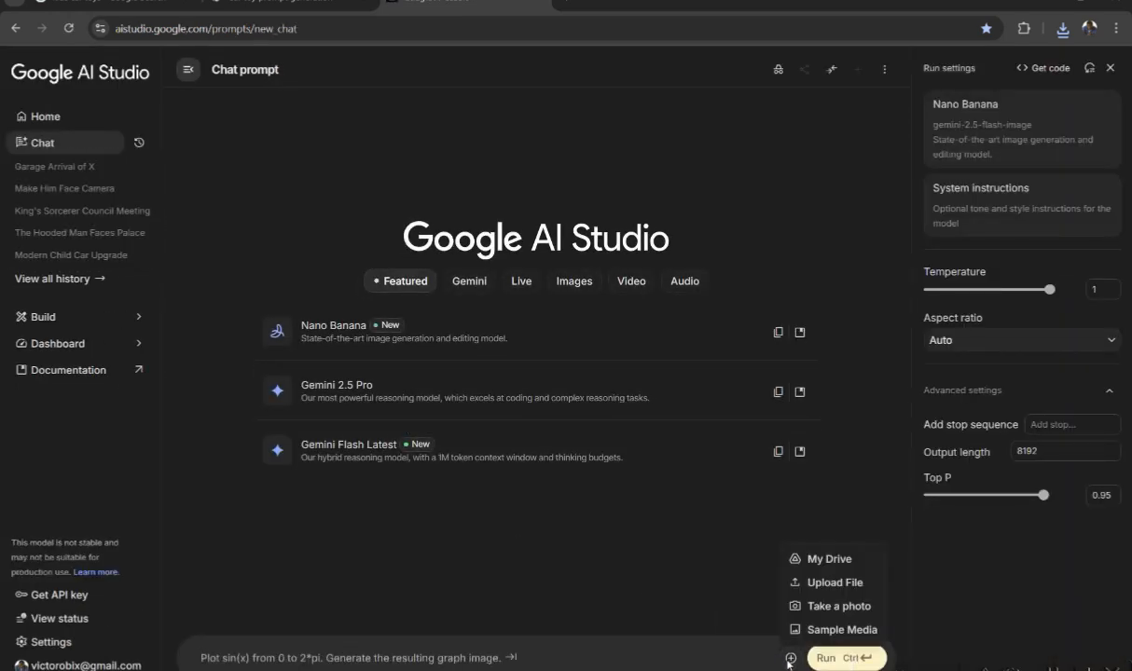
left_click(807, 583)
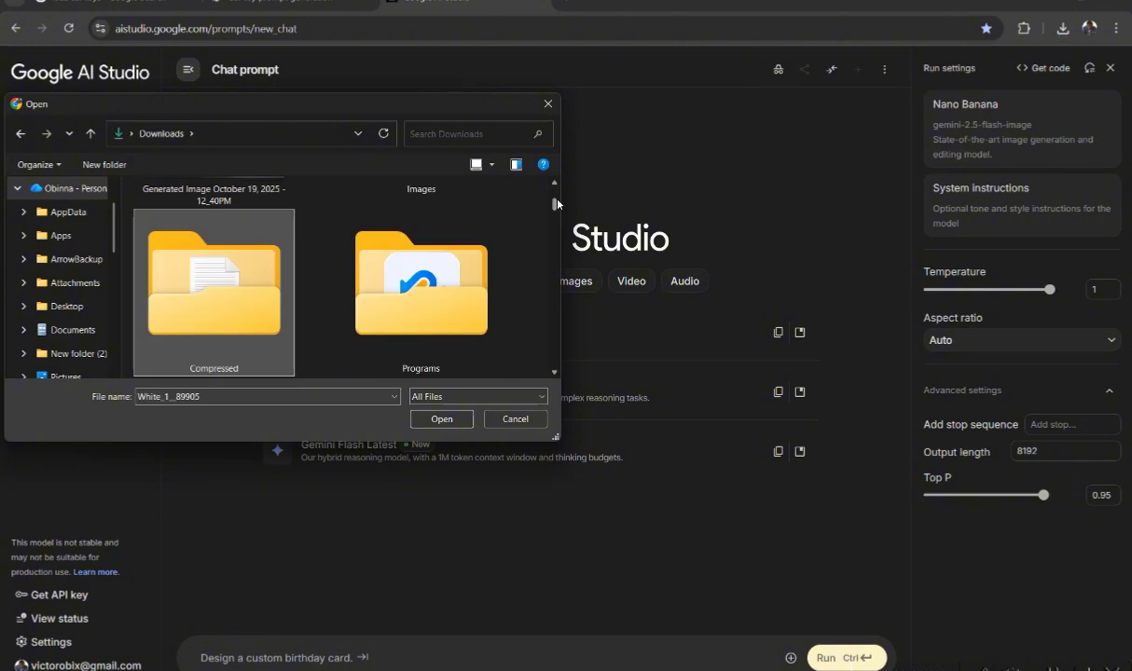
left_click_drag(555, 202, 555, 187)
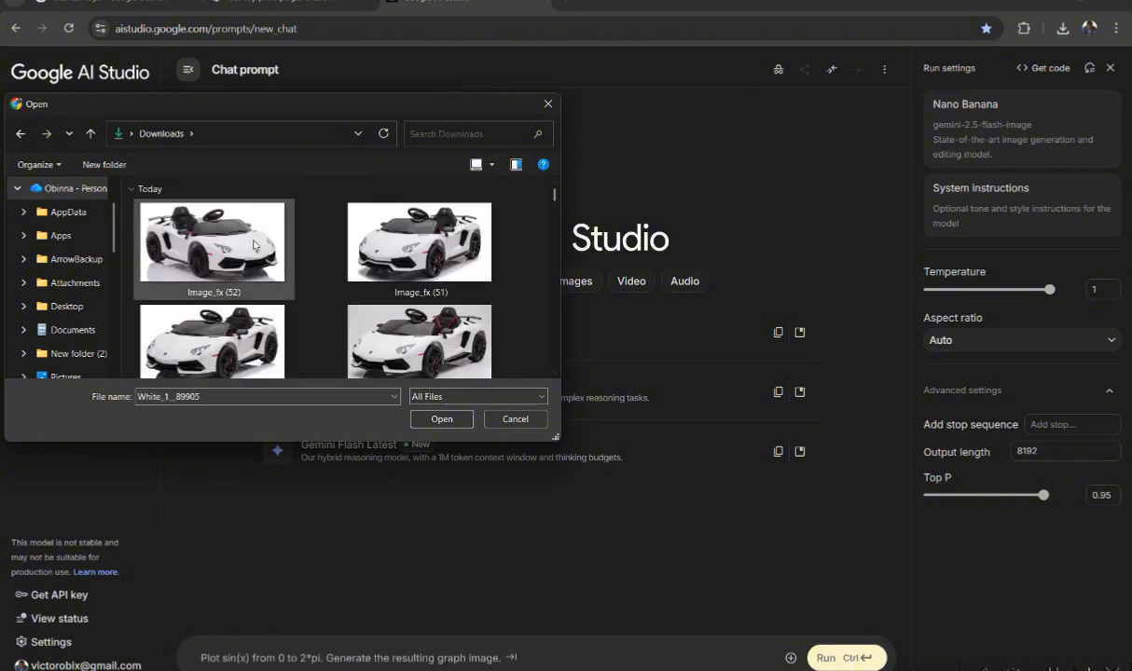
left_click(419, 242)
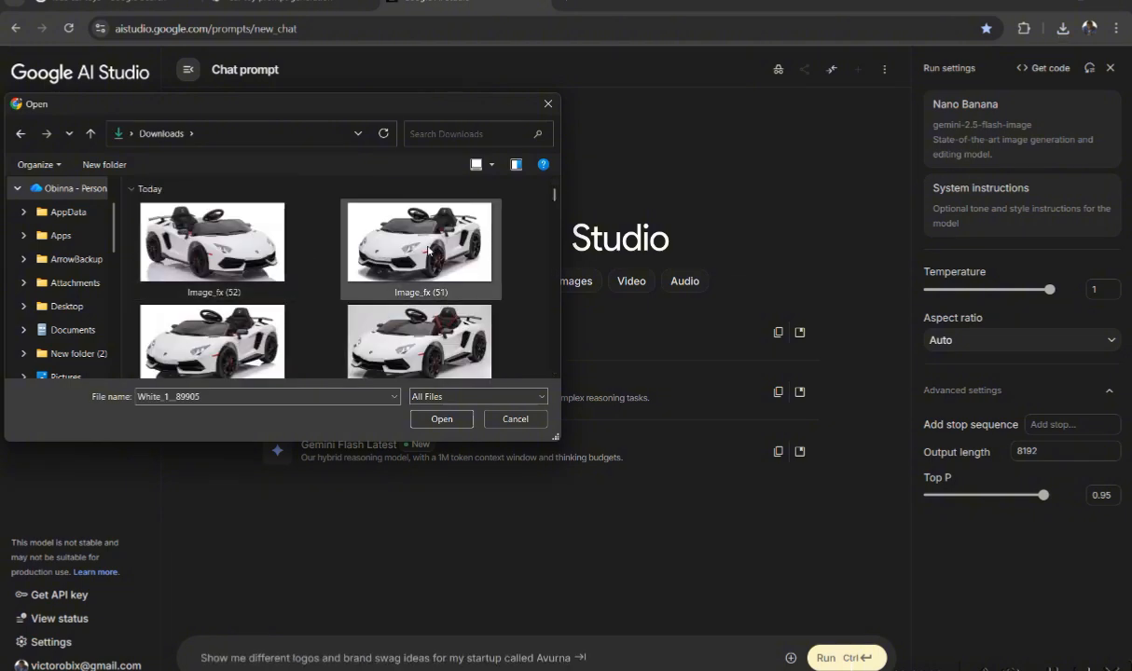
left_click(420, 340, "ctrl")
left_click(441, 418)
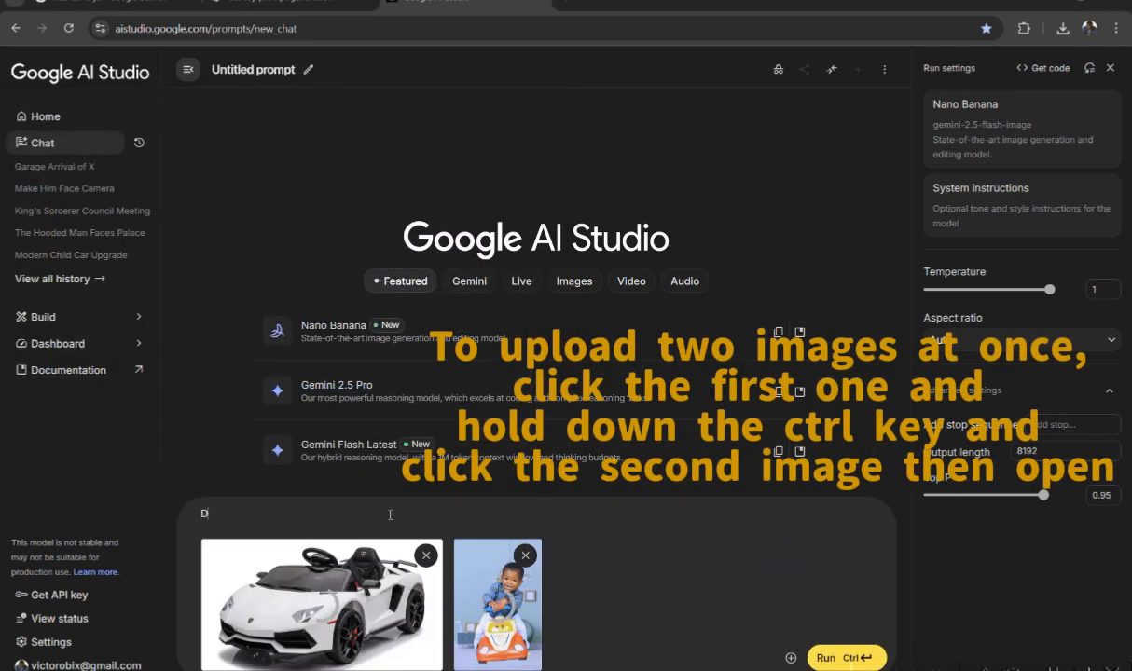
Run the prompt "Add this kid to the kids car" on the two uploaded images.
type("a")
type("dd this")
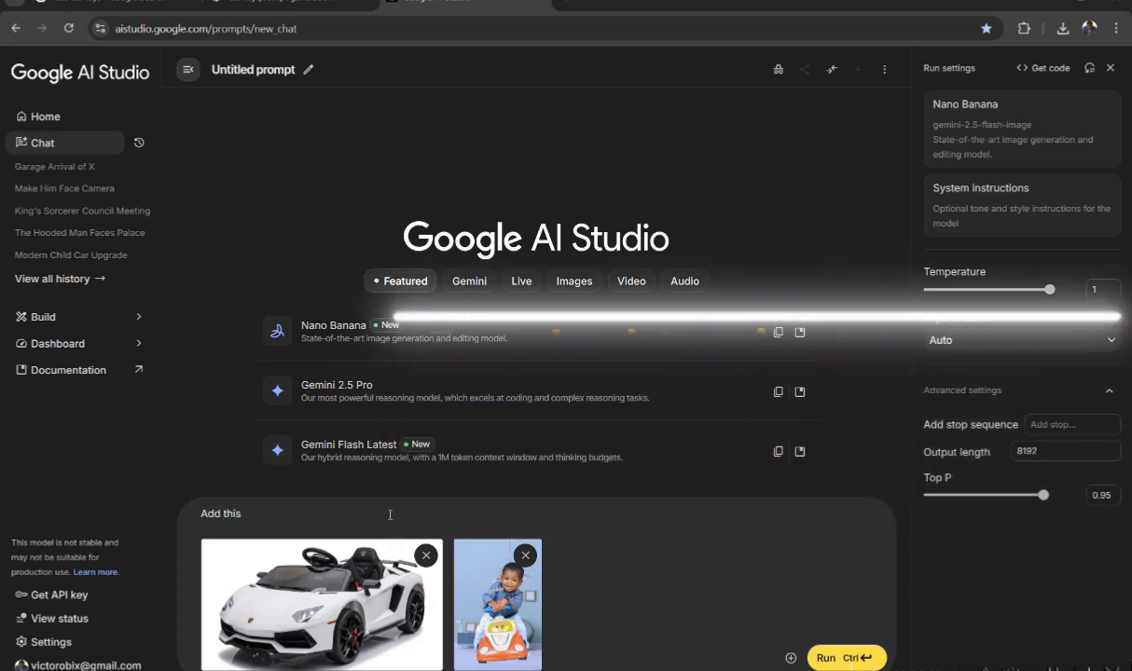
type(" kid to the")
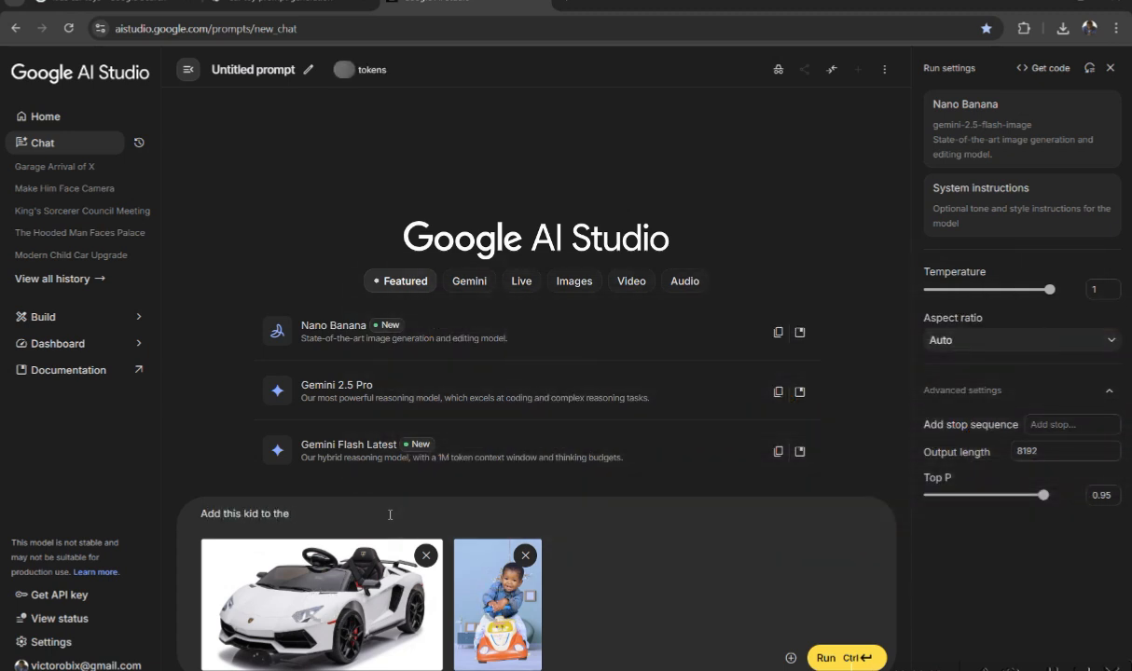
type(" kids car")
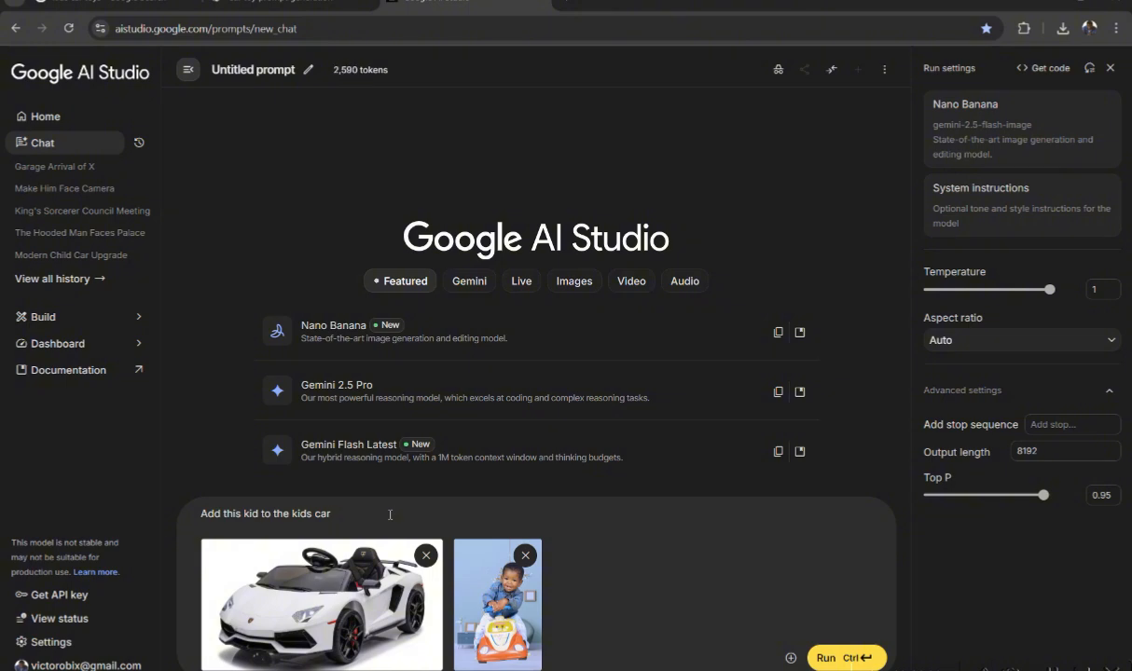
left_click(824, 658)
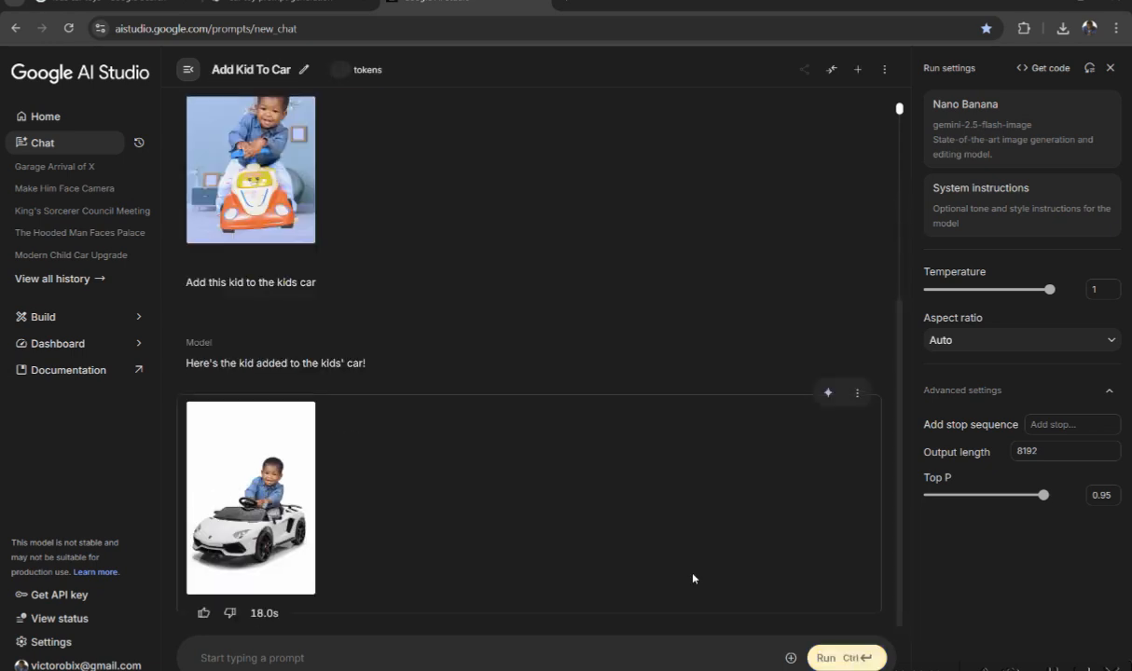
Enlarge the generated image of the child in the white car, download it, inspect it zoomed in and close the preview.
left_click(217, 518)
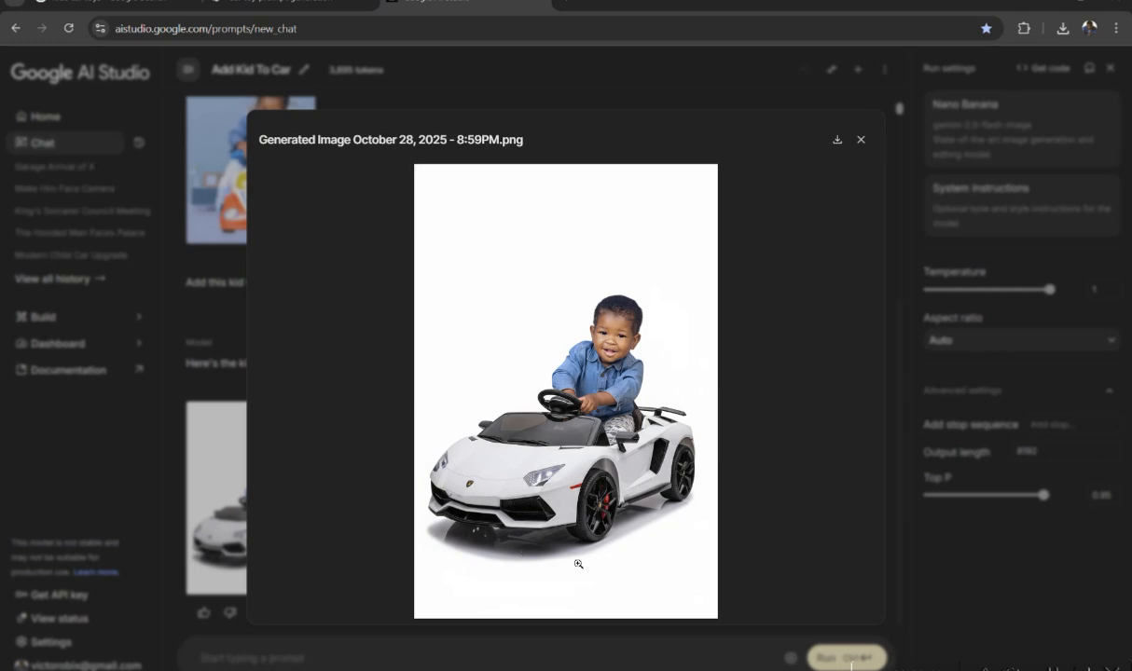
left_click(836, 140)
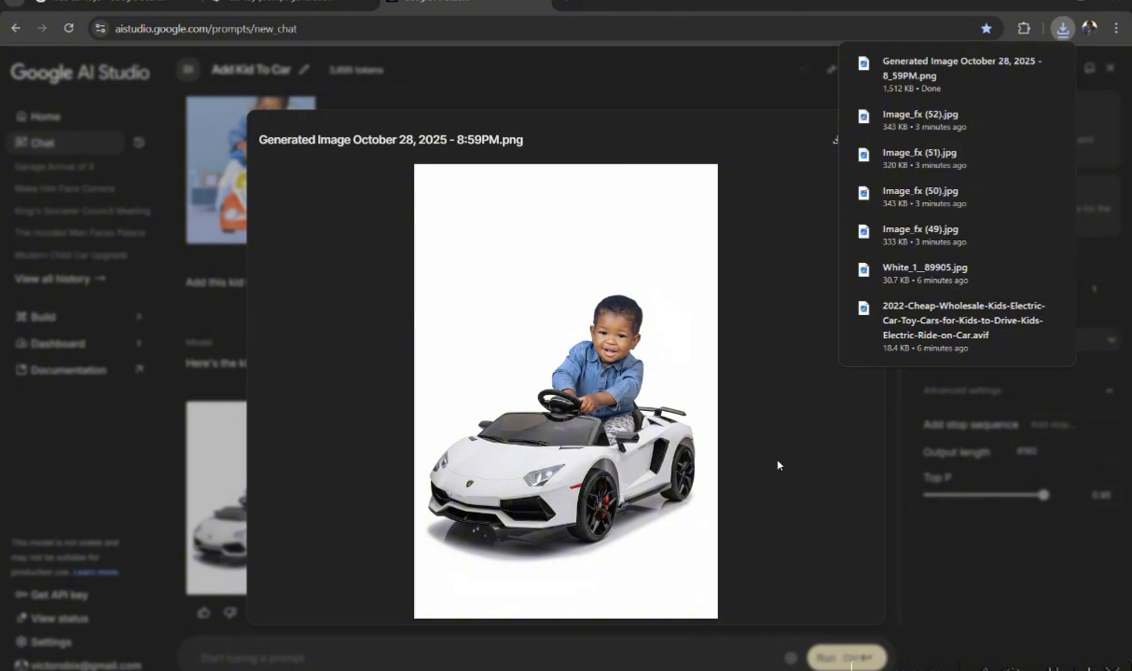
left_click(555, 366)
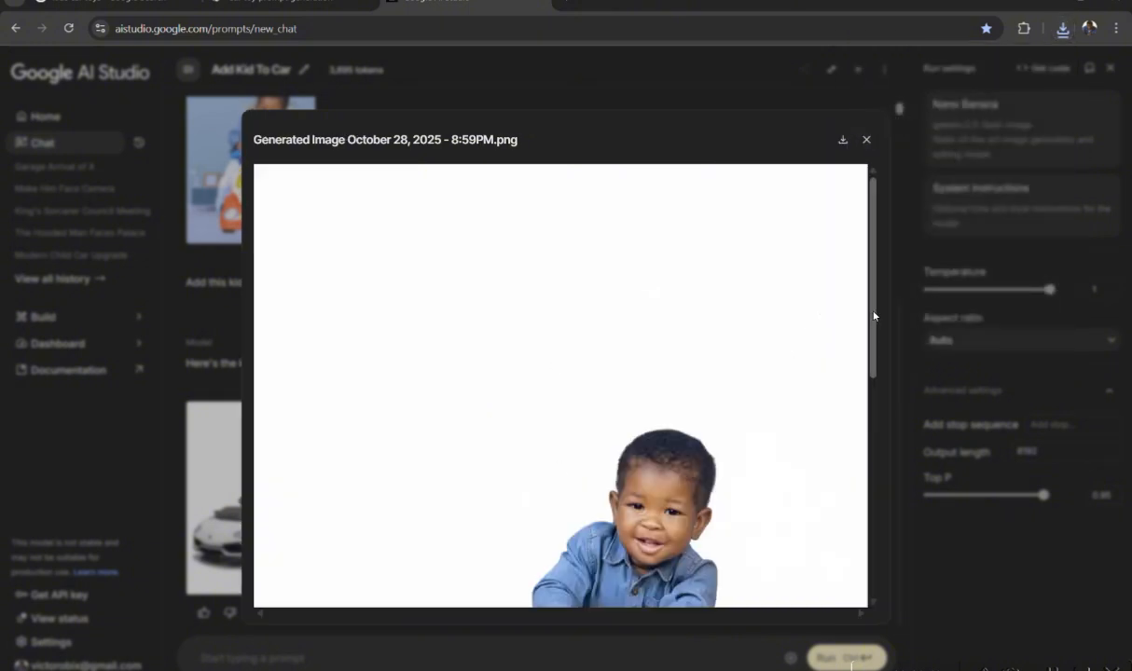
left_click_drag(873, 315, 880, 463)
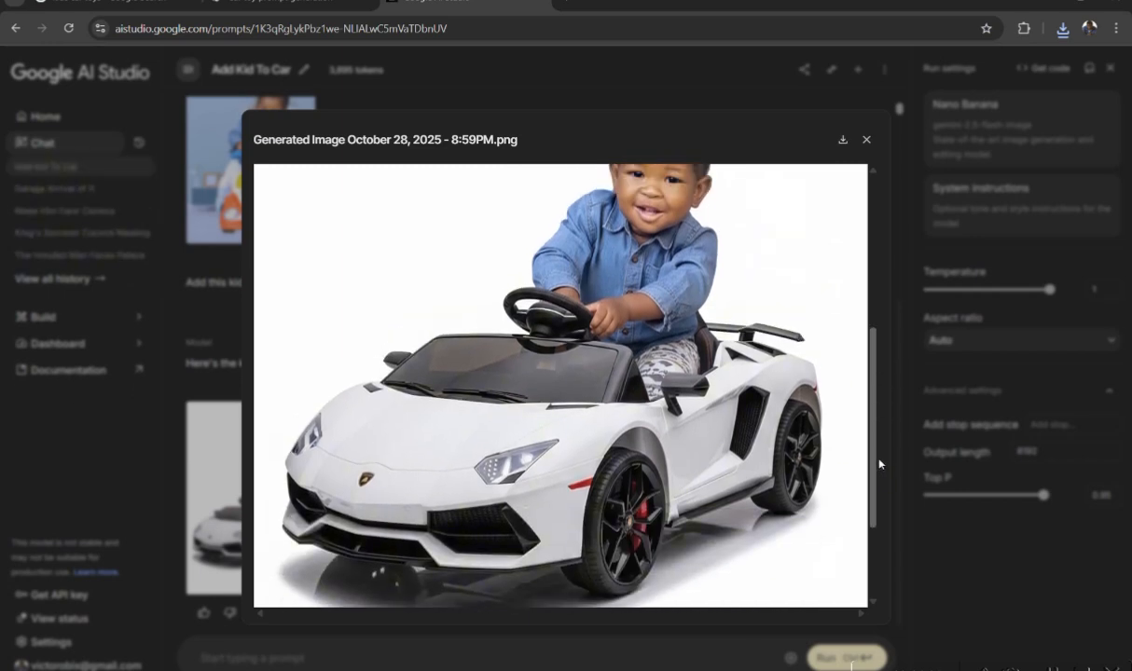
scroll(863, 247, "up", 3)
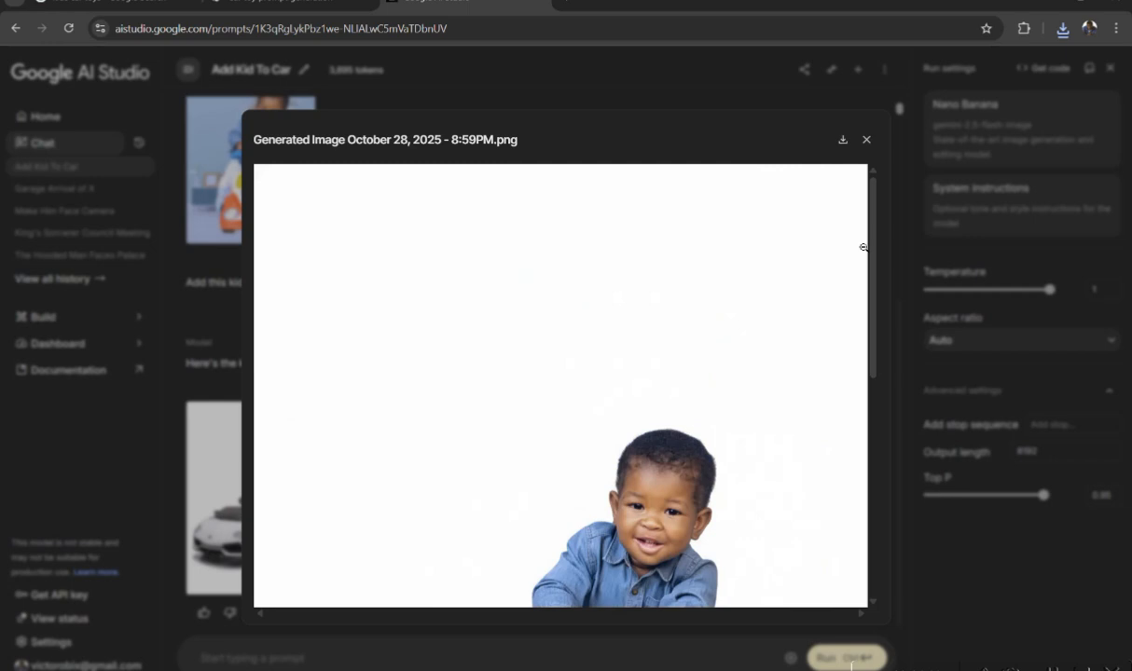
left_click(866, 140)
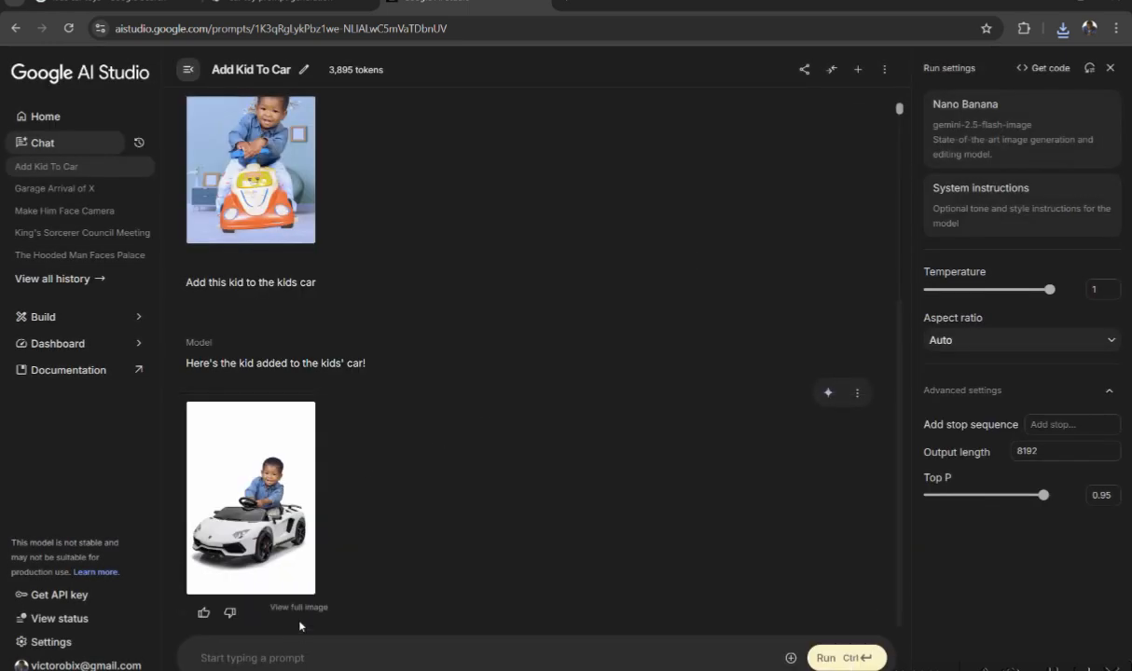
Set the aspect ratio to 16:9 and run the prompt "Change the background to a modern house".
left_click(1021, 340)
left_click(1011, 455)
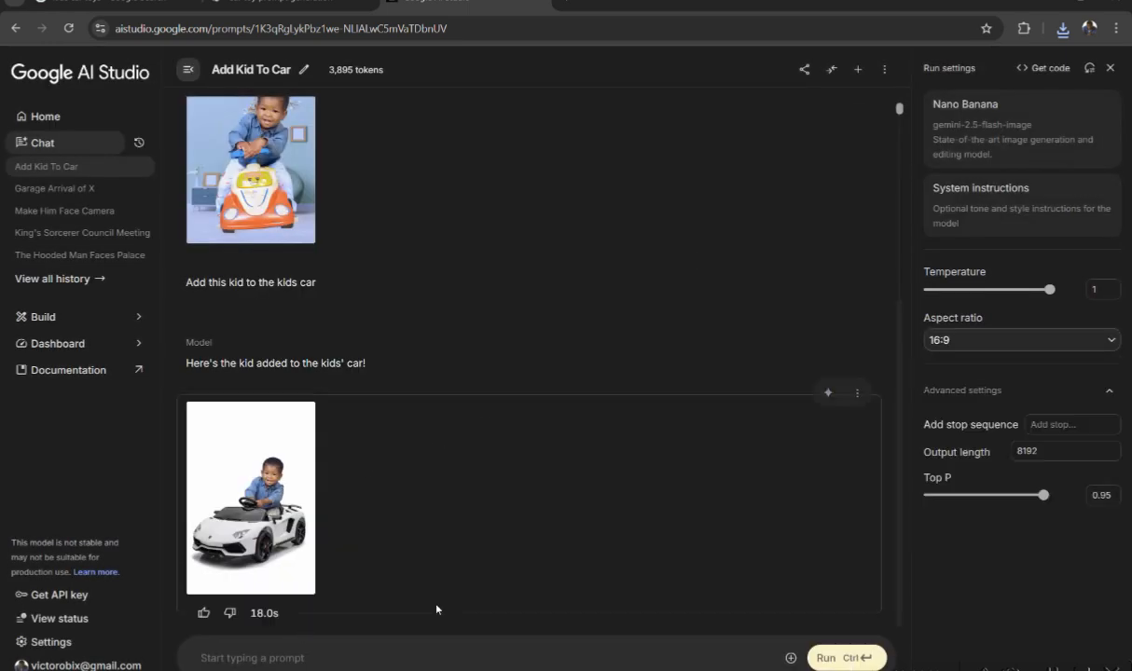
left_click(369, 659)
type("Change ")
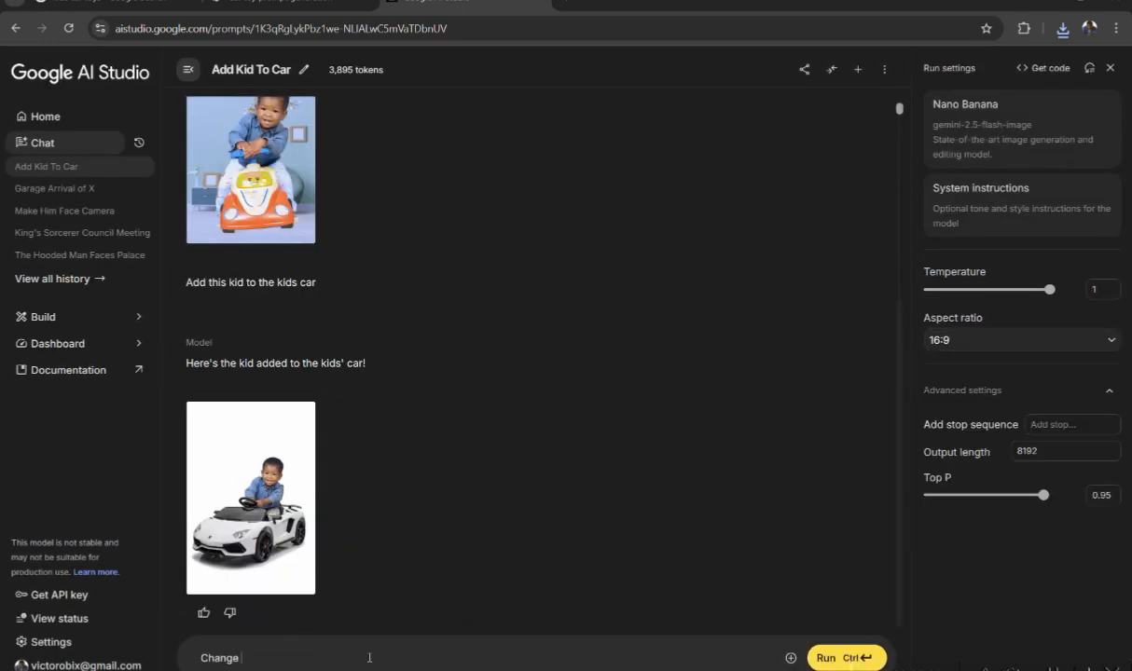
type("the background to a modern house")
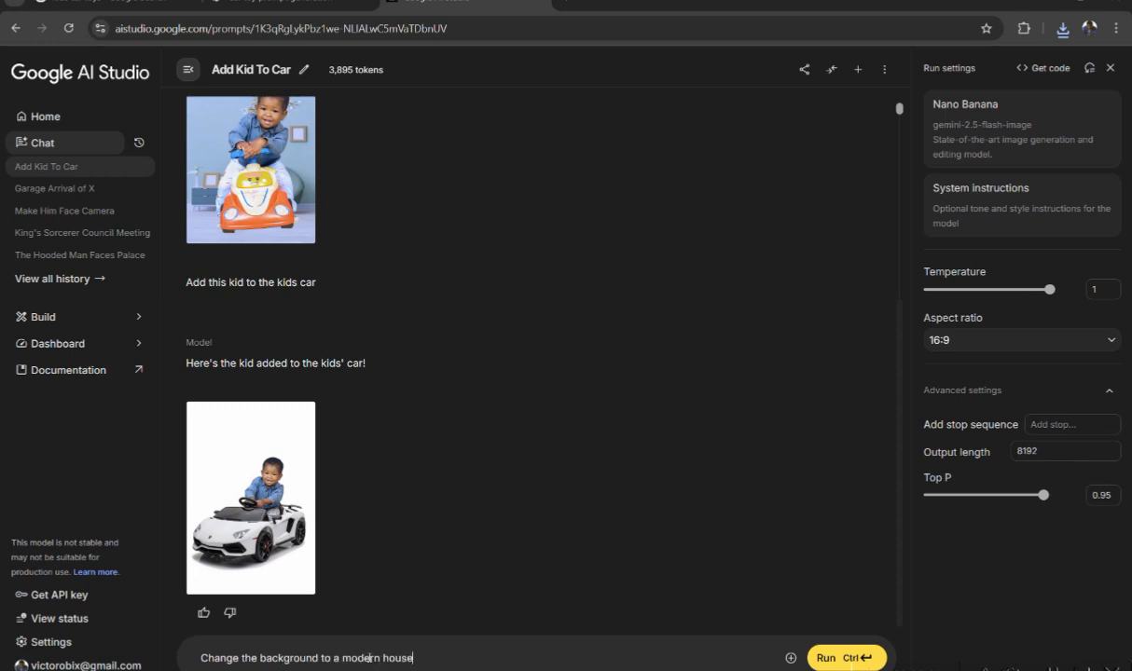
left_click(843, 657)
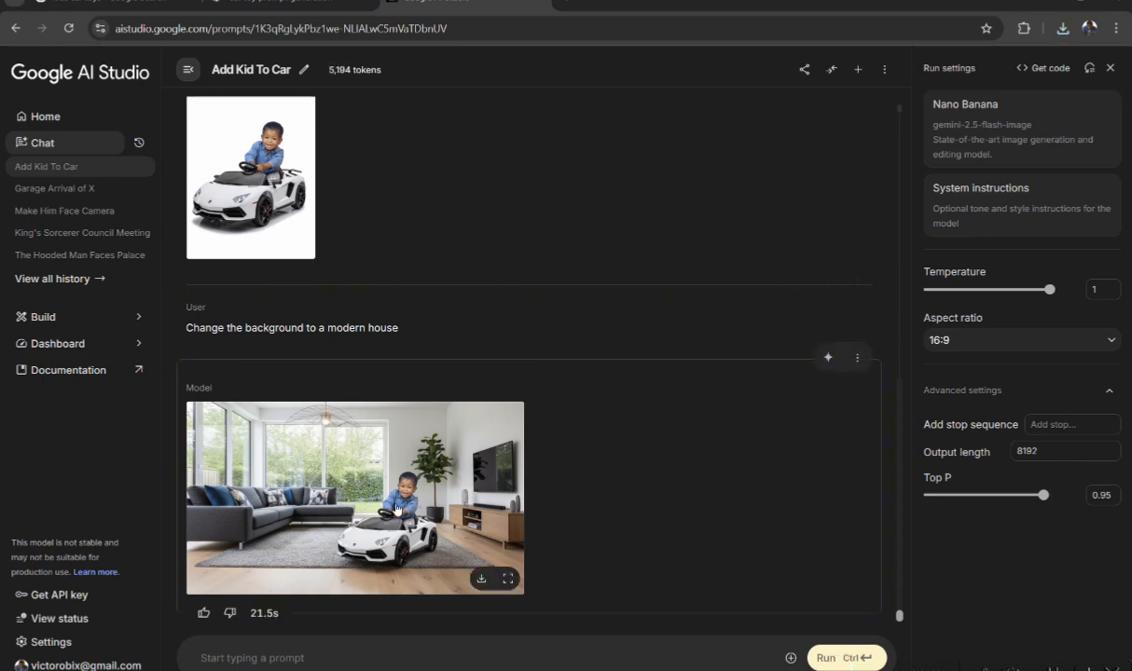
Enlarge the generated modern house image and examine the child and car zoomed in.
left_click(396, 509)
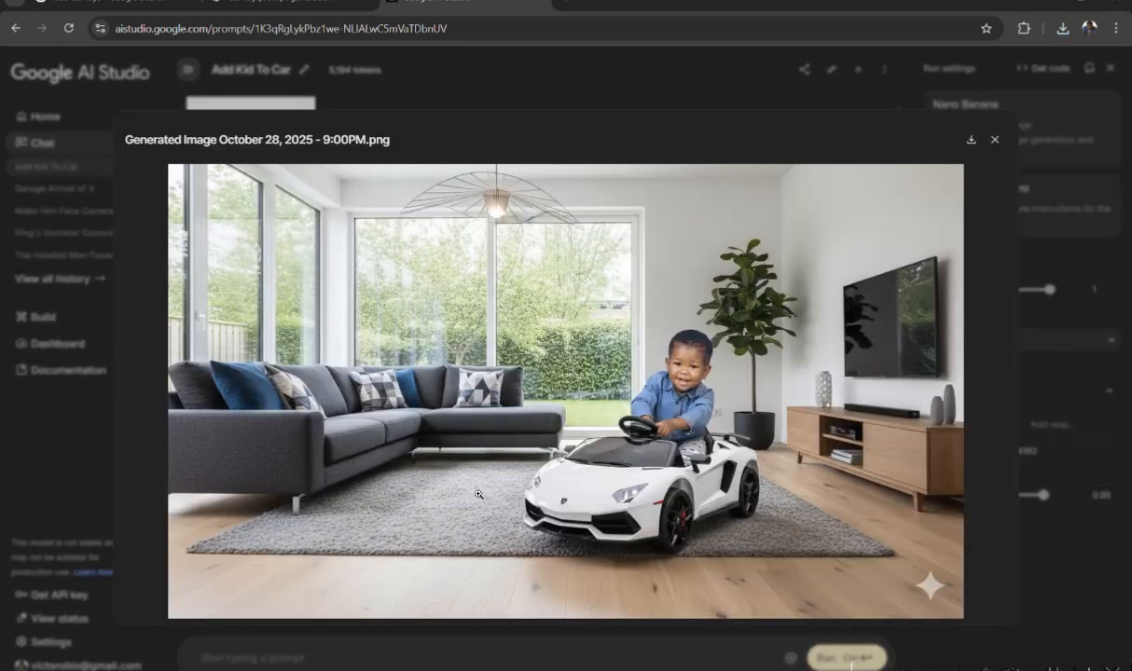
left_click(654, 458)
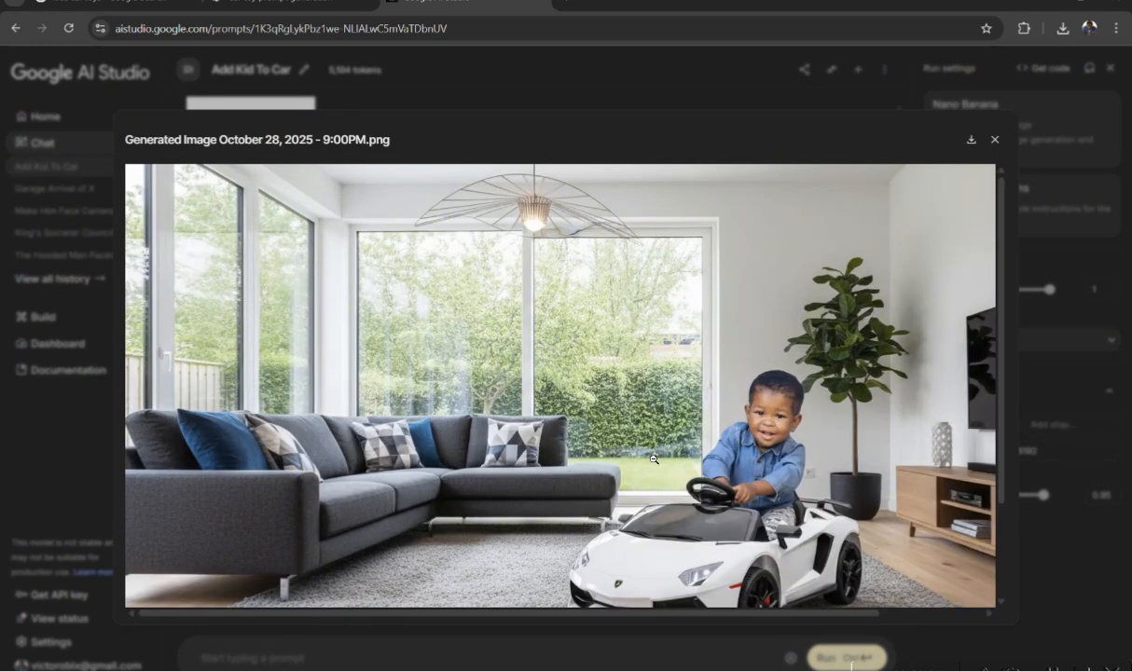
left_click(735, 511)
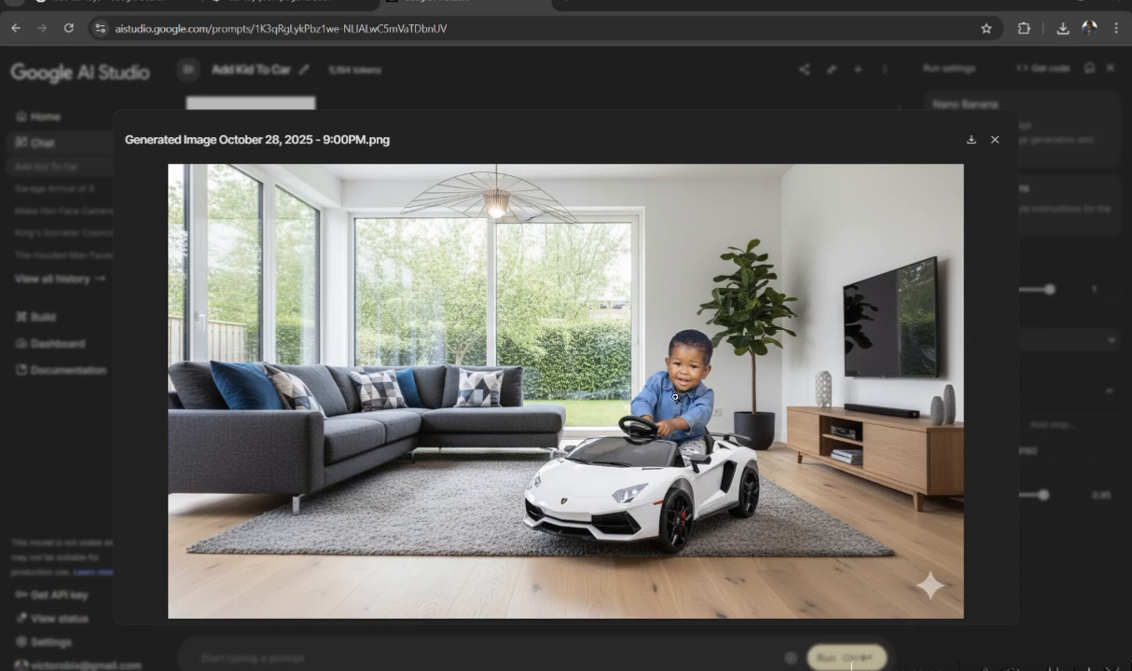
Download the generated modern house image and close its preview.
left_click(970, 138)
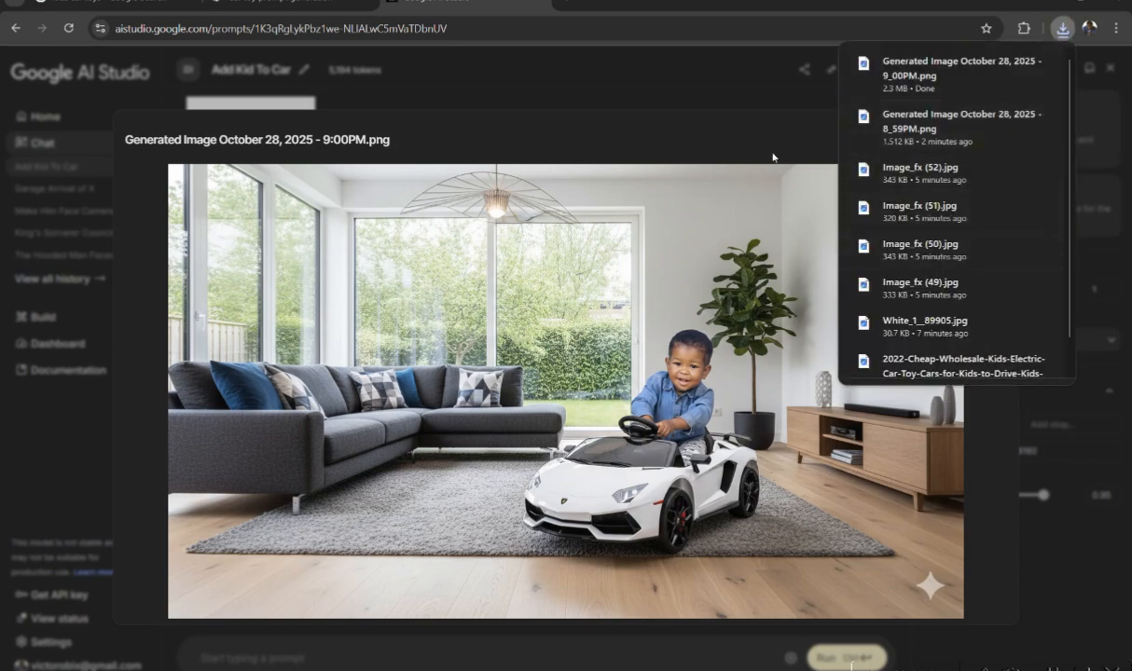
left_click(994, 141)
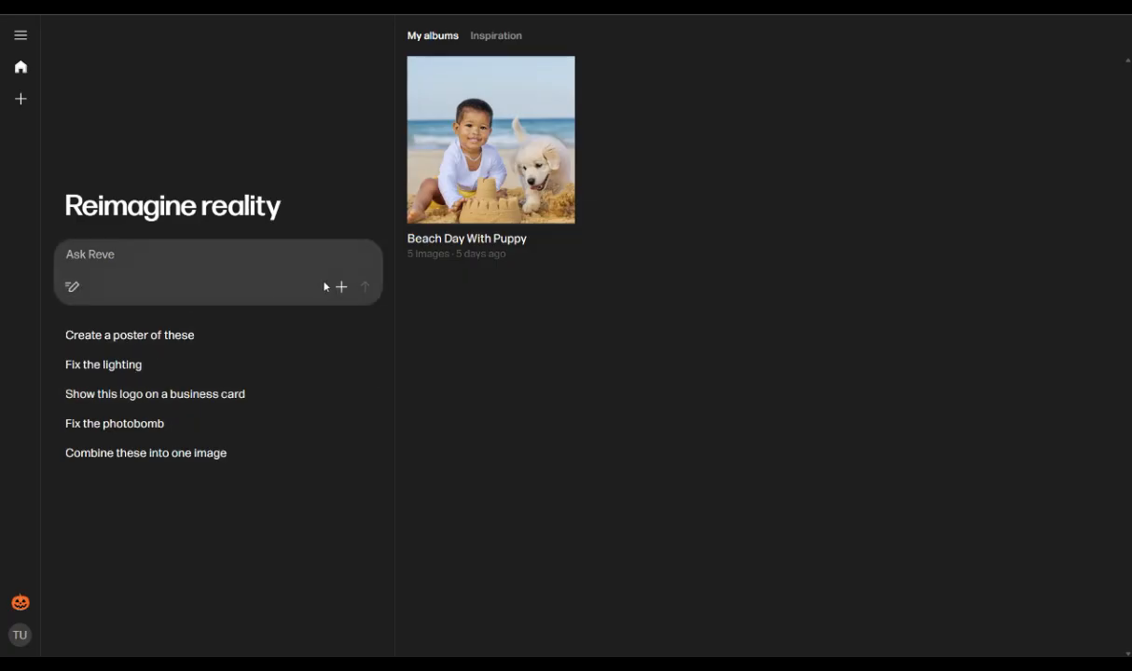
In Reve, upload the photo of the child waving on the orange toy car and submit the prompt "Change the jean color to yellow".
left_click(339, 285)
left_click(345, 291)
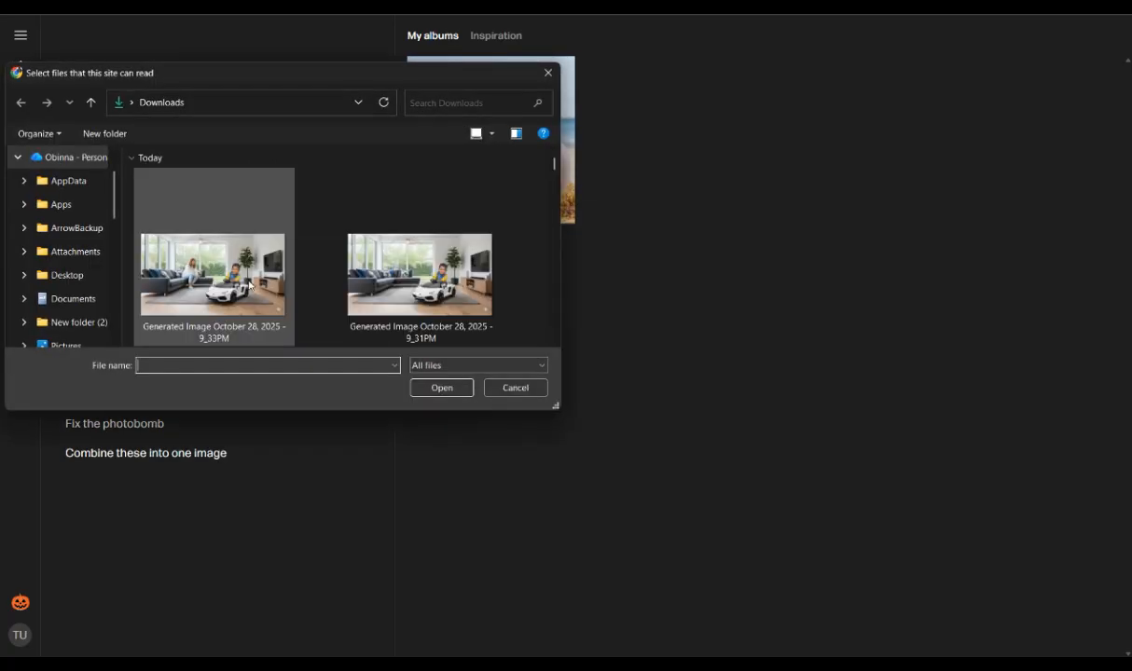
double_click(213, 270)
type("Change the")
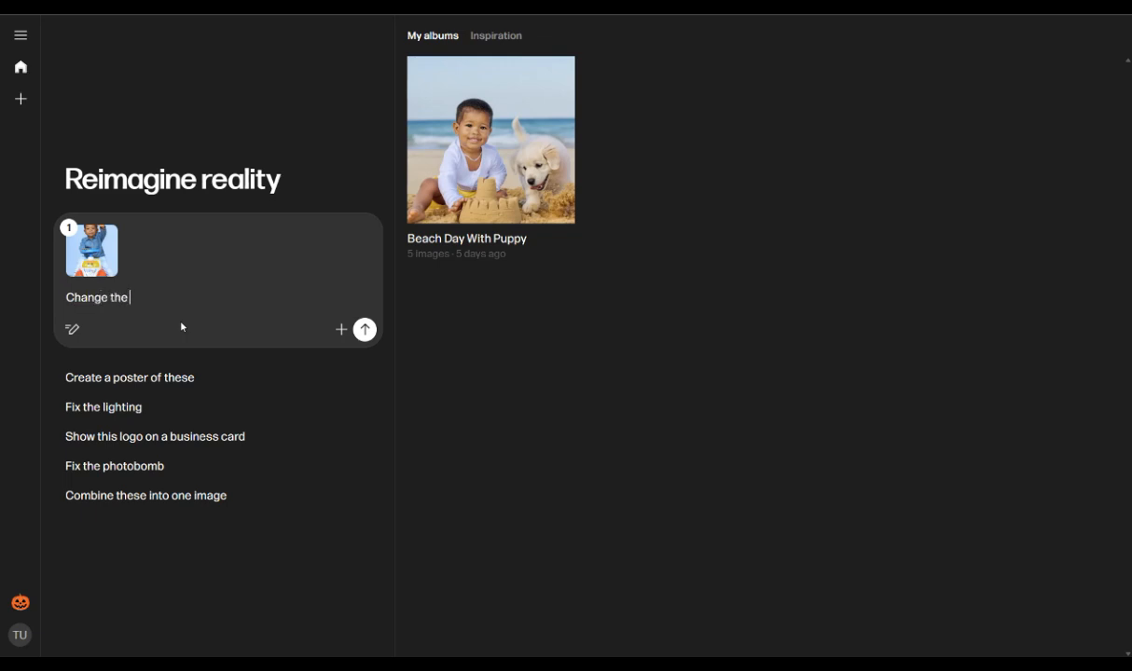
type(" jean color to yellow")
key("Return")
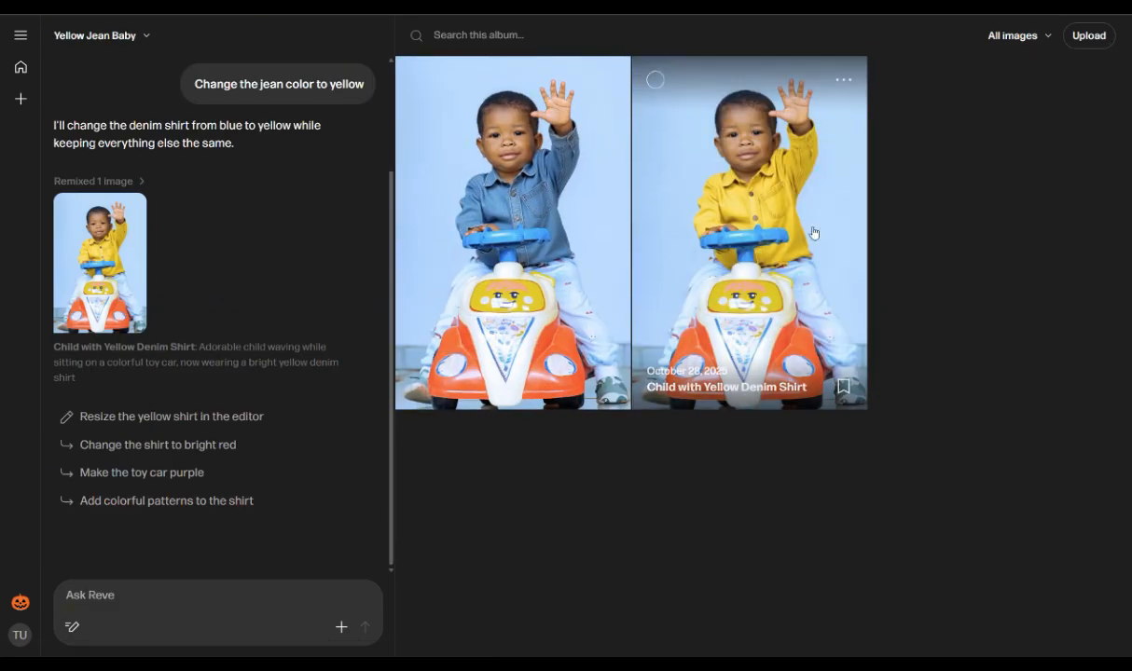
Run the suggested edit "Add colorful patterns to the shirt" on the yellow shirt image and open the patterned result from the album.
left_click(727, 213)
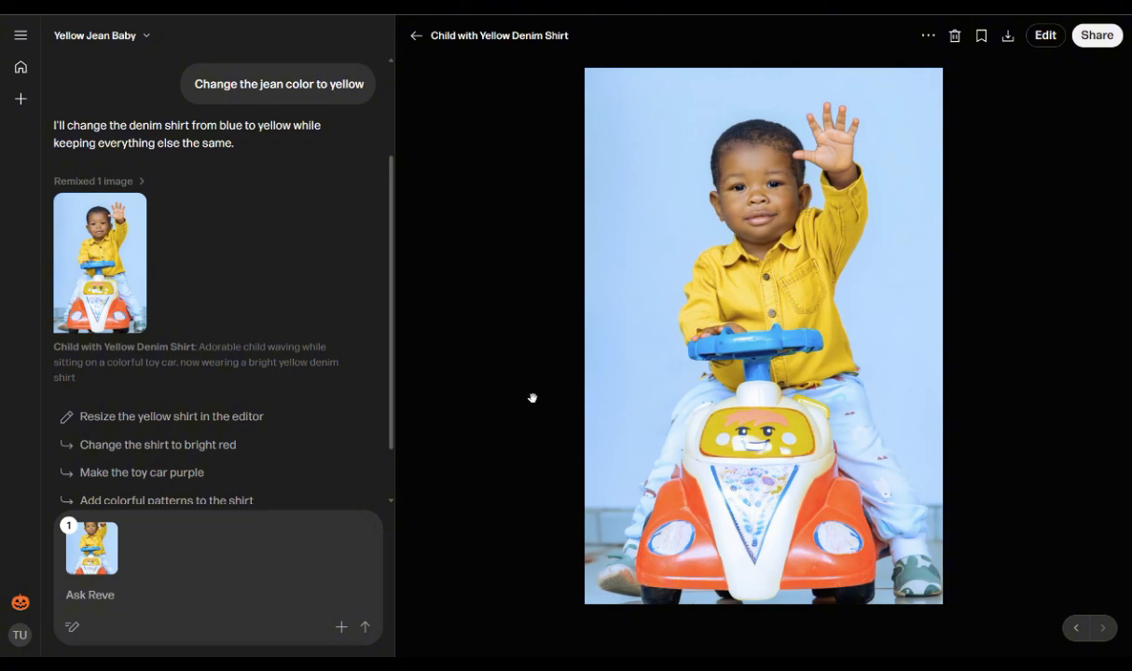
scroll(279, 438, "down", 1)
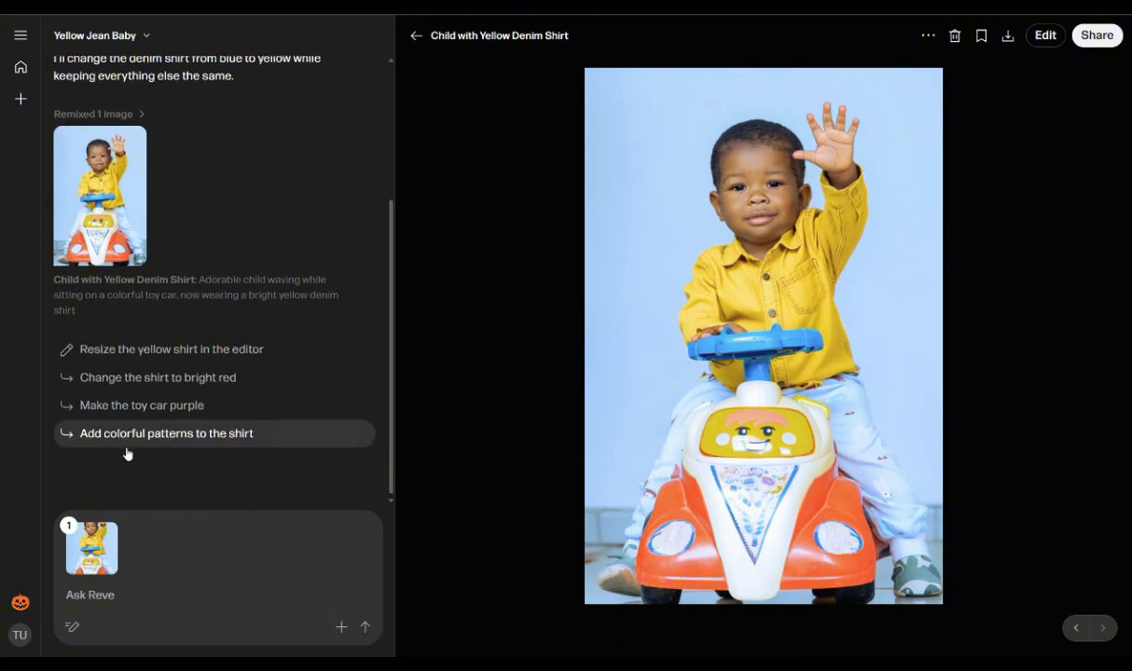
left_click(219, 434)
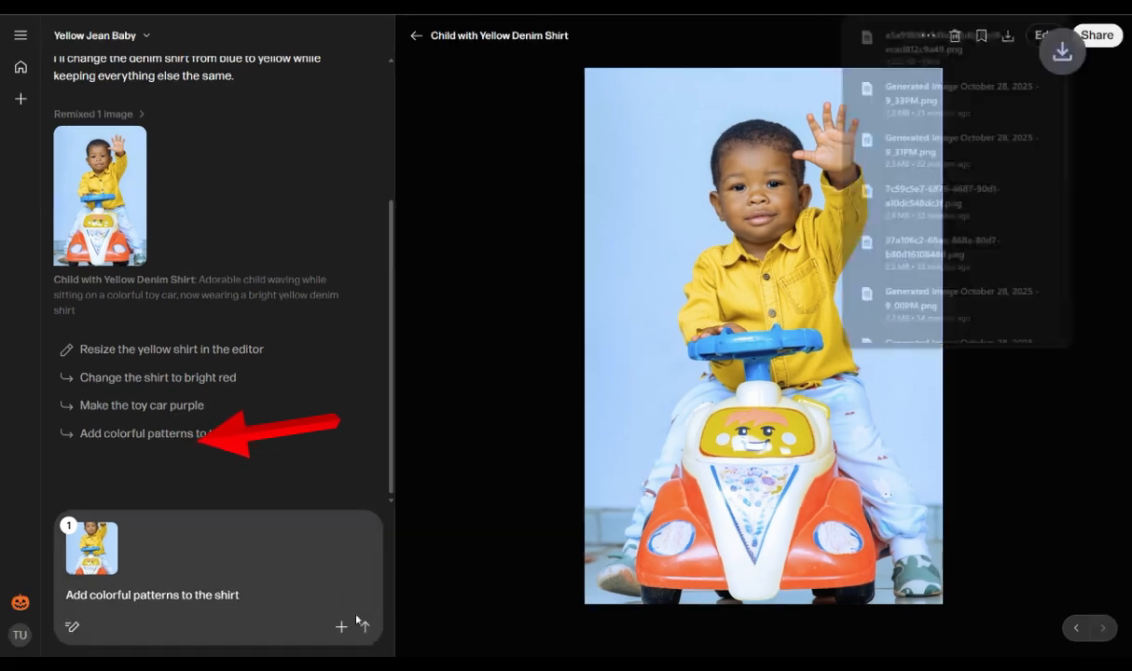
left_click(356, 640)
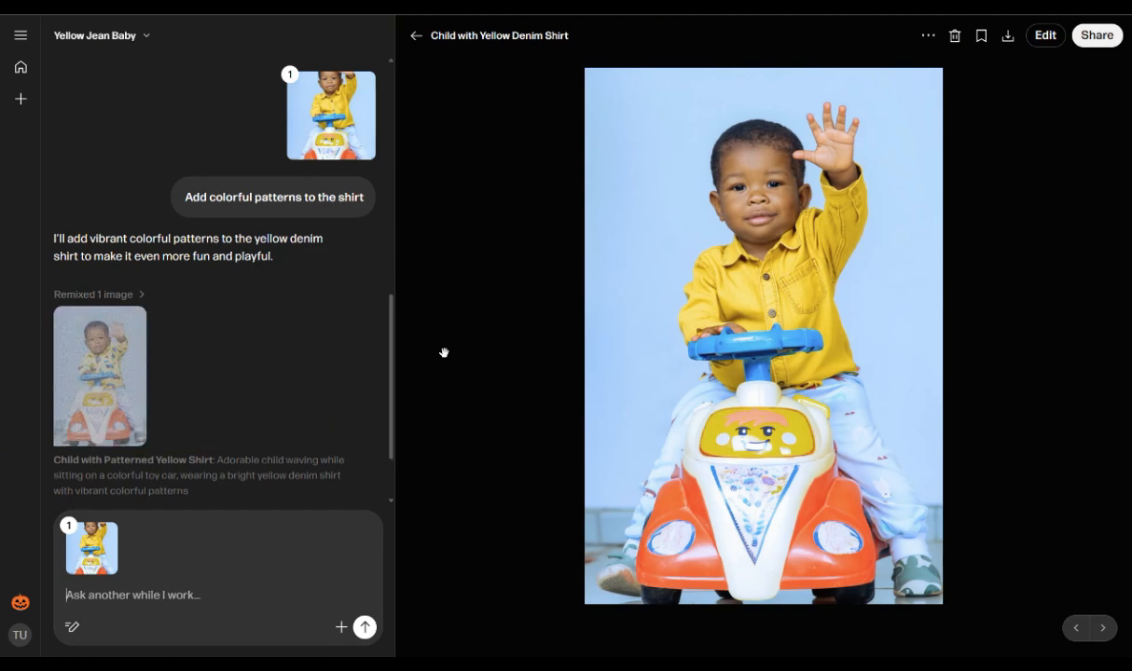
left_click(417, 39)
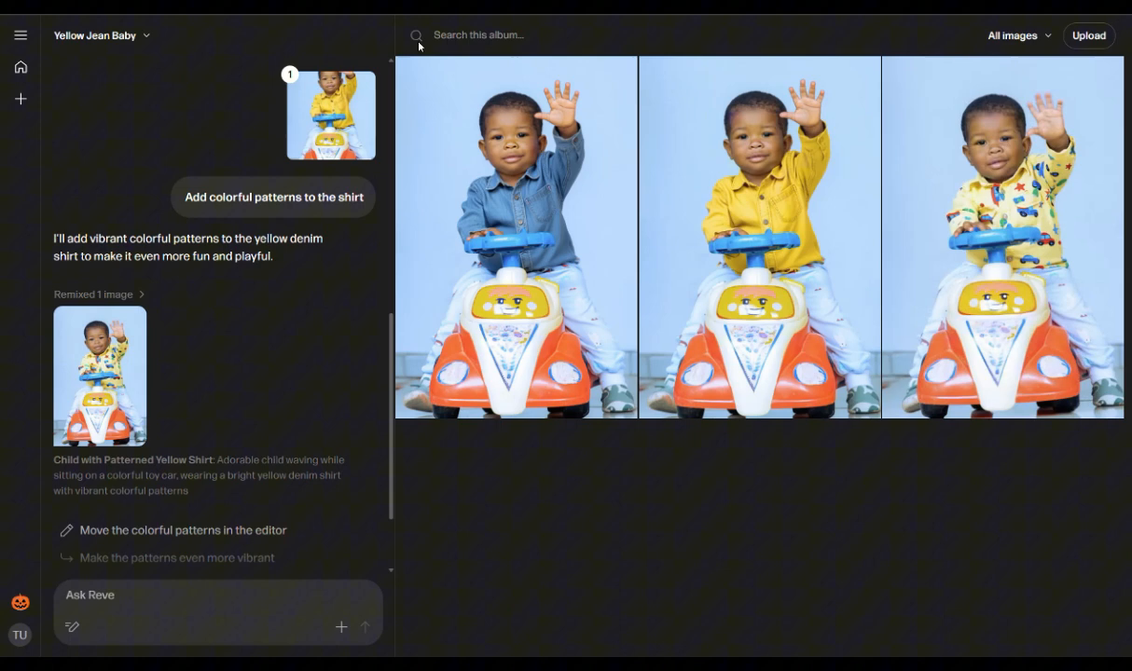
left_click(932, 246)
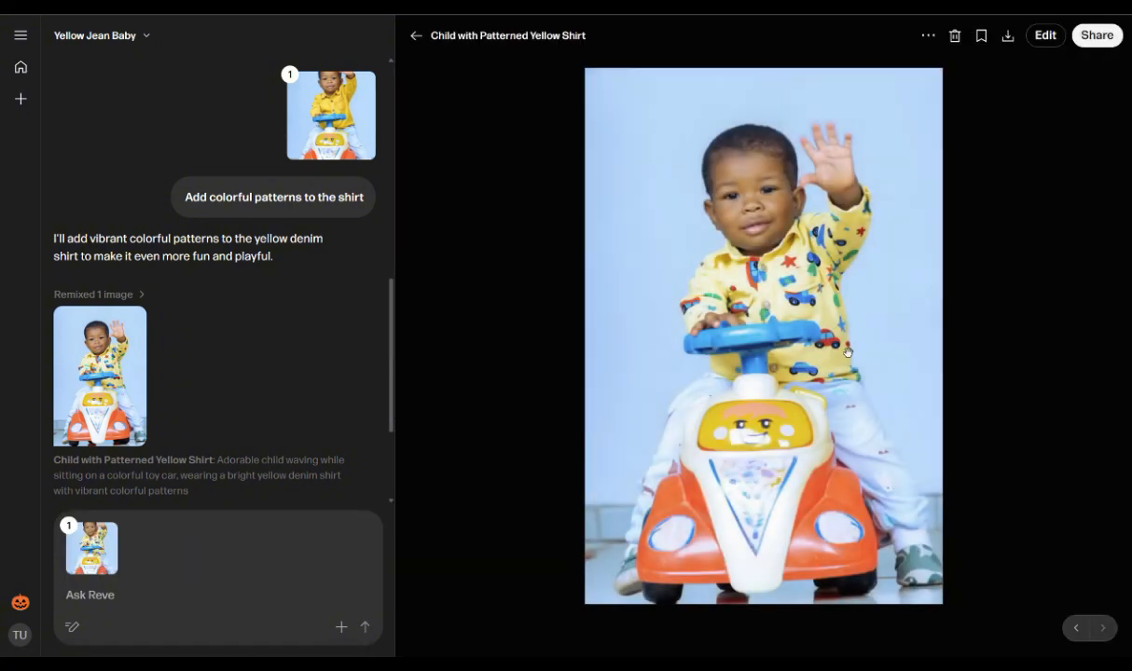